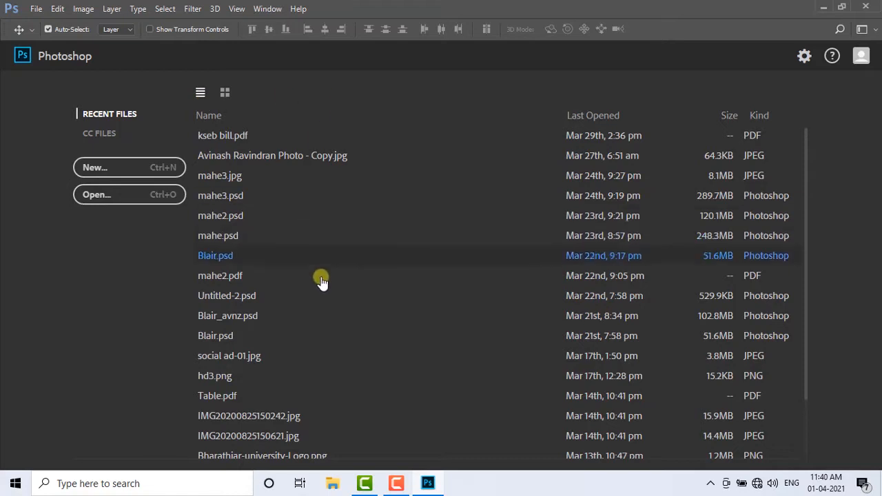
Start a new document and review the blank presets for Photo, Print, Art & Illustration, Web, Mobile and Film & Video
{"action": "scroll", "coordinate": [319, 269], "scroll_direction": "down", "scroll_amount": 1}
{"action": "scroll", "coordinate": [324, 193], "scroll_direction": "up", "scroll_amount": 1}
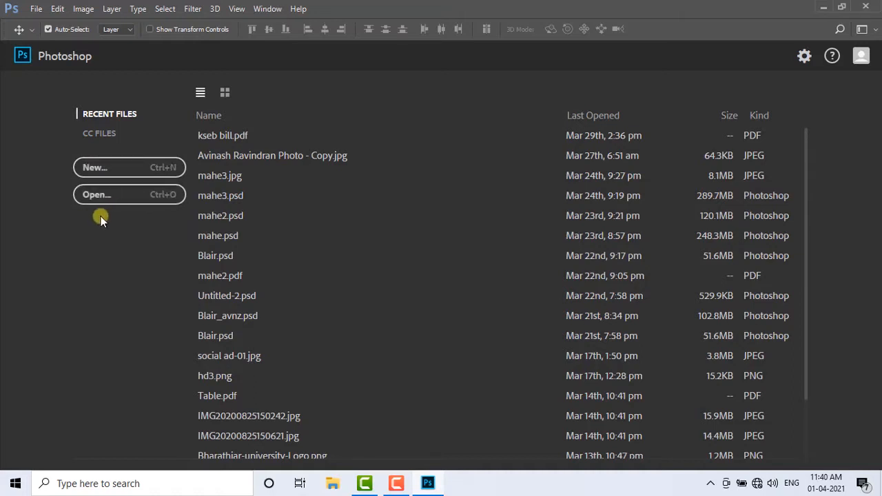
{"action": "left_click", "coordinate": [117, 172]}
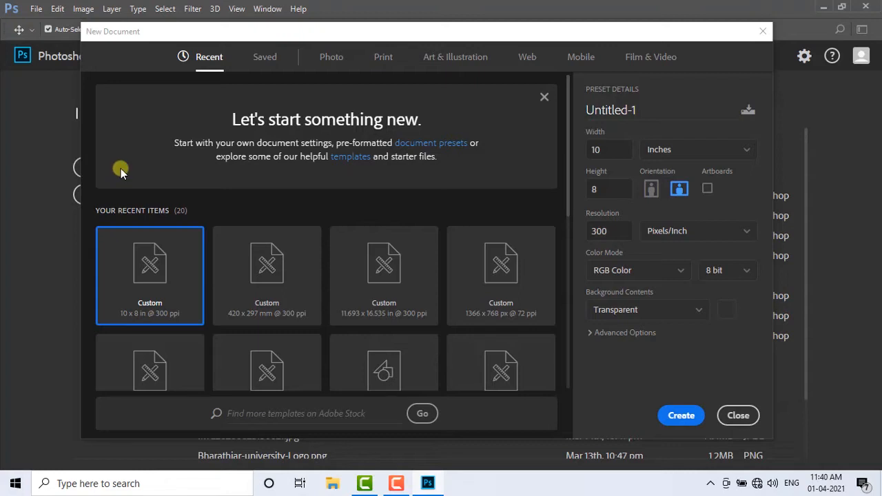
{"action": "left_click", "coordinate": [330, 62]}
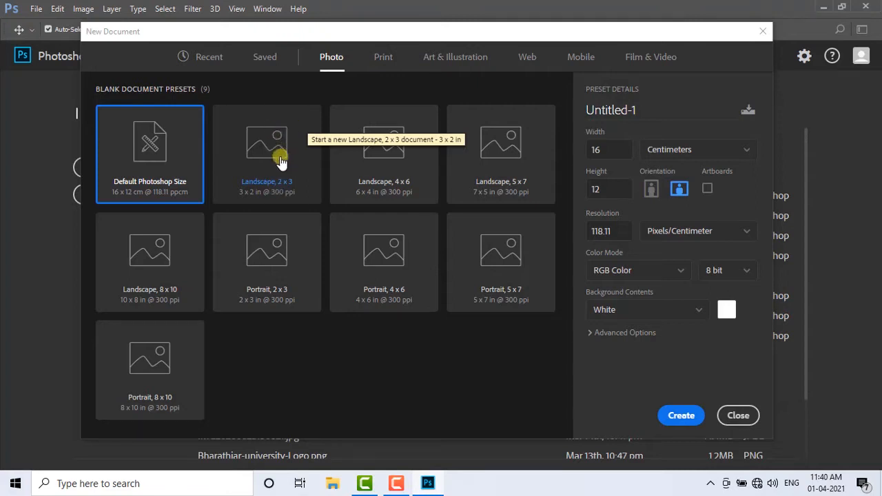
{"action": "left_click", "coordinate": [385, 64]}
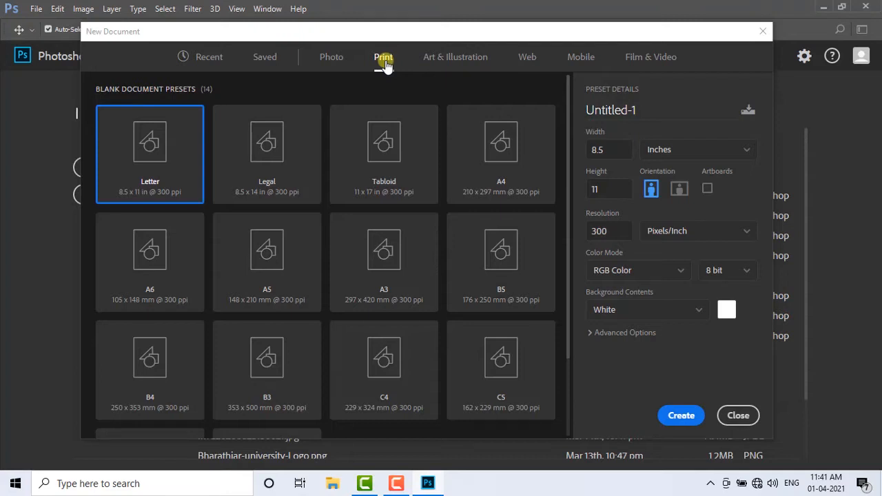
{"action": "left_click", "coordinate": [449, 59]}
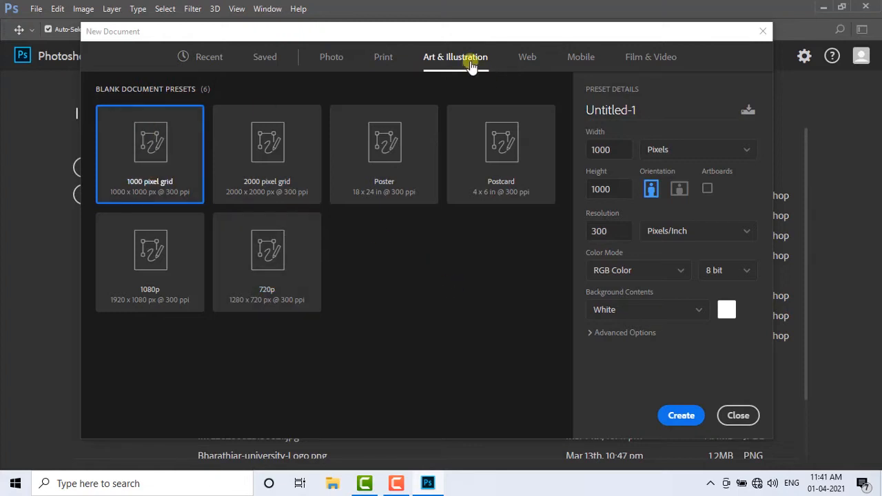
{"action": "left_click", "coordinate": [526, 58]}
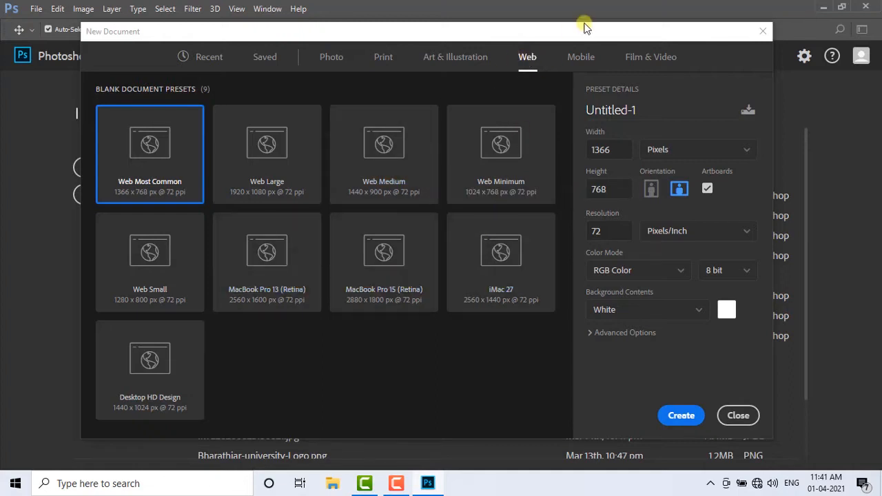
{"action": "left_click", "coordinate": [582, 59]}
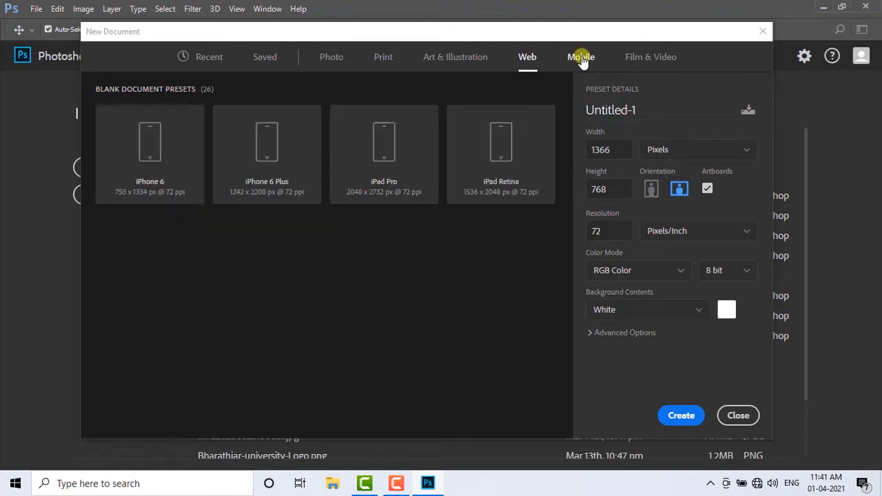
{"action": "left_click", "coordinate": [661, 59]}
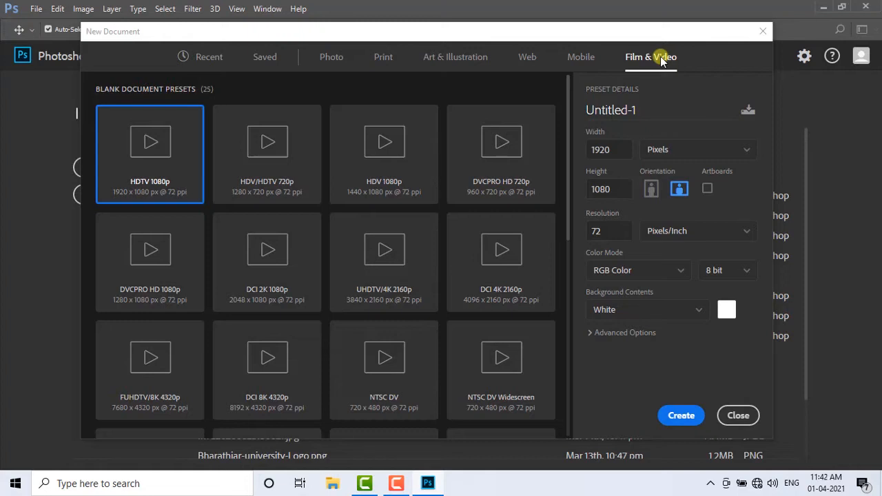
Use the Print category's Letter preset for the new document, name it "file" and set it to landscape orientation
{"action": "left_click", "coordinate": [381, 58]}
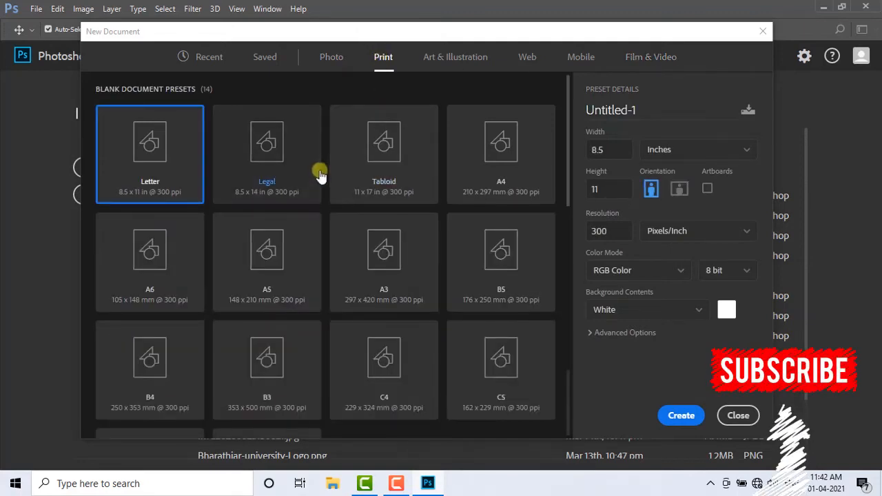
{"action": "left_click", "coordinate": [597, 112]}
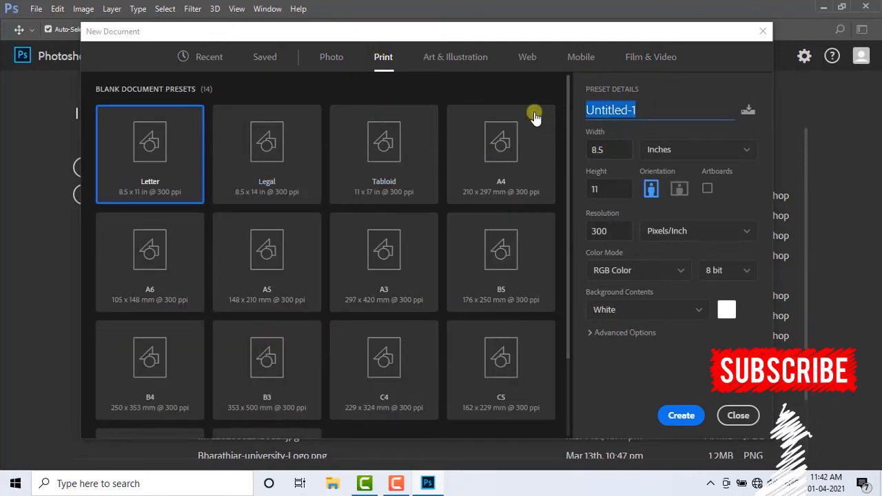
{"action": "type", "text": "file"}
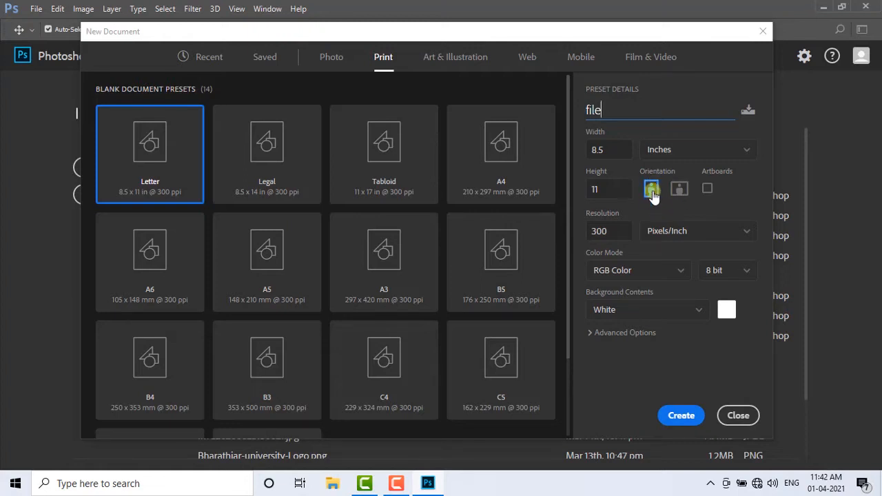
{"action": "left_click", "coordinate": [679, 196]}
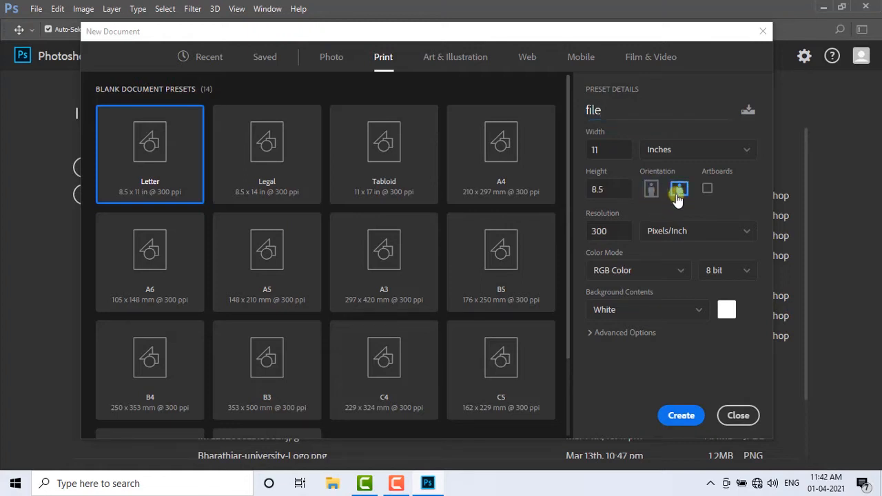
{"action": "left_click", "coordinate": [652, 191]}
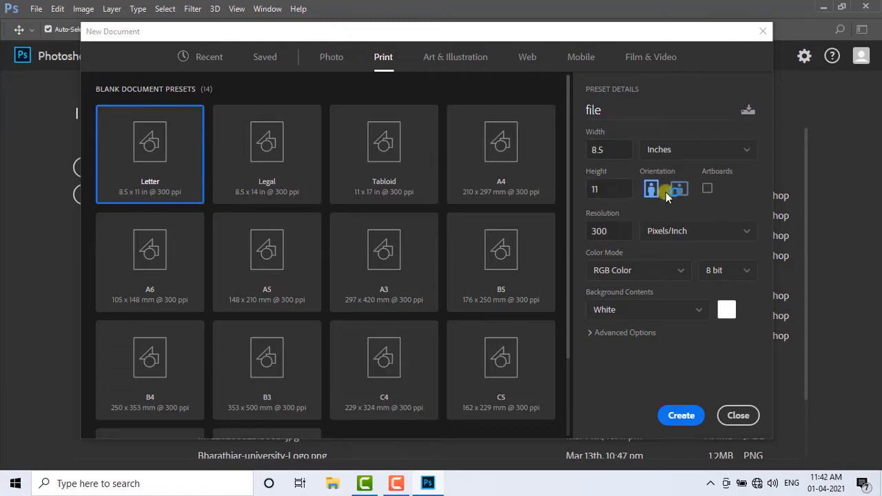
{"action": "left_click", "coordinate": [679, 193]}
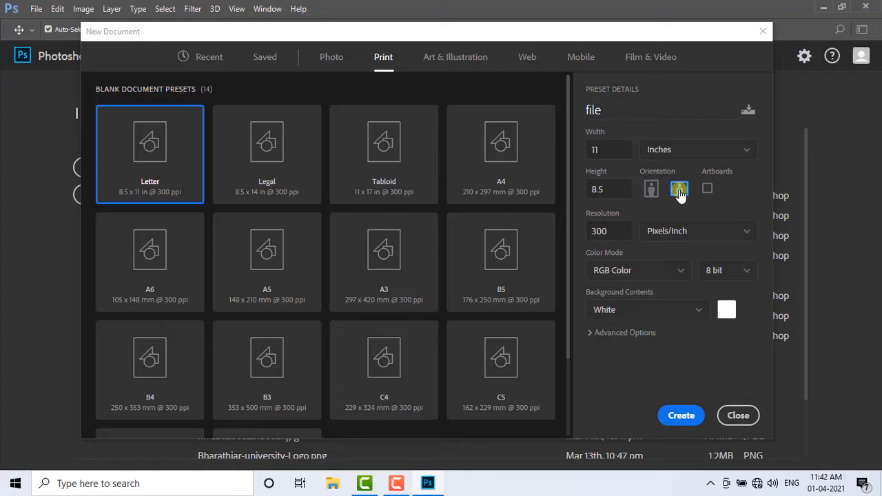
Keep the resolution at 300 pixels/inch and the RGB Color mode, set the background contents to Transparent, and create the document
{"action": "left_click_drag", "start_coordinate": [611, 230], "coordinate": [588, 231]}
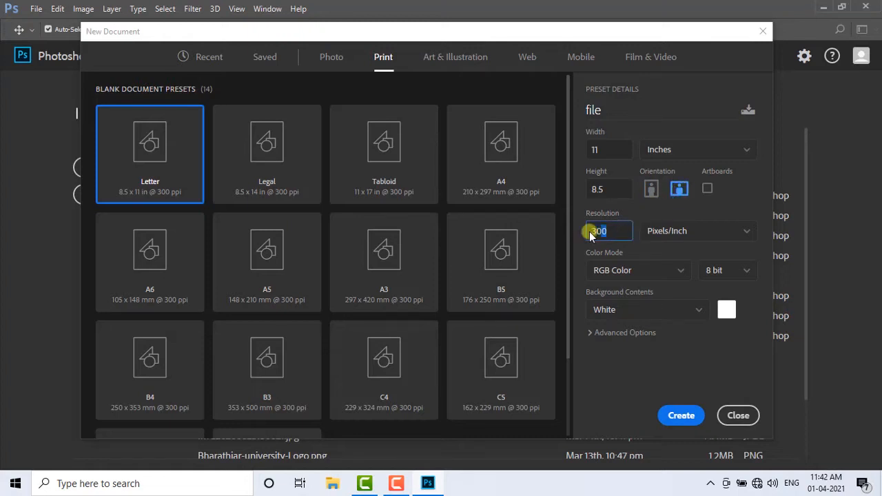
{"action": "left_click", "coordinate": [622, 231]}
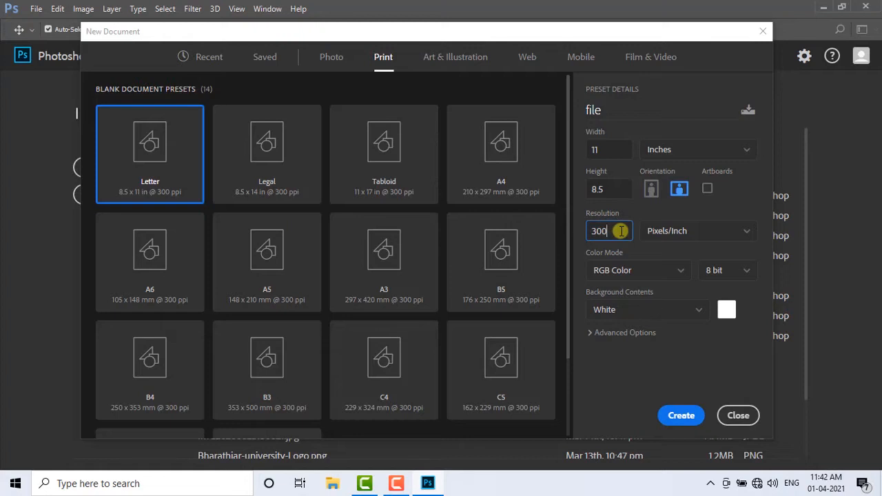
{"action": "left_click", "coordinate": [680, 265]}
{"action": "left_click", "coordinate": [684, 266]}
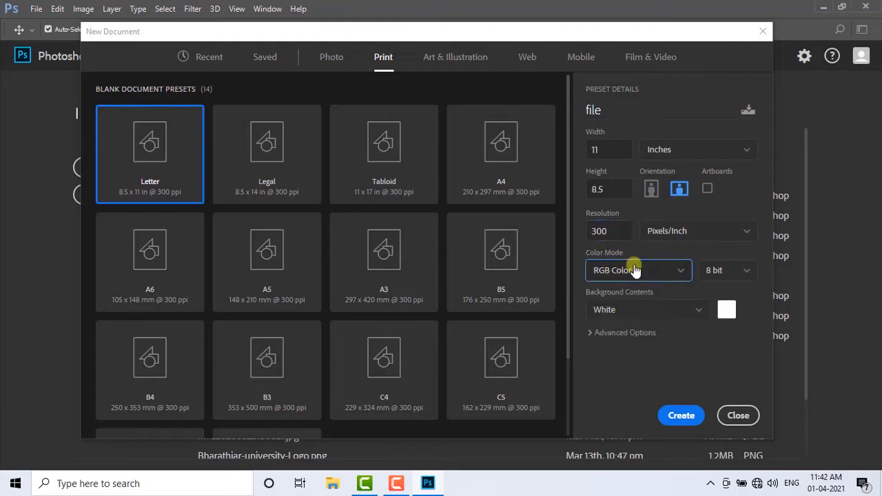
{"action": "left_click", "coordinate": [678, 269]}
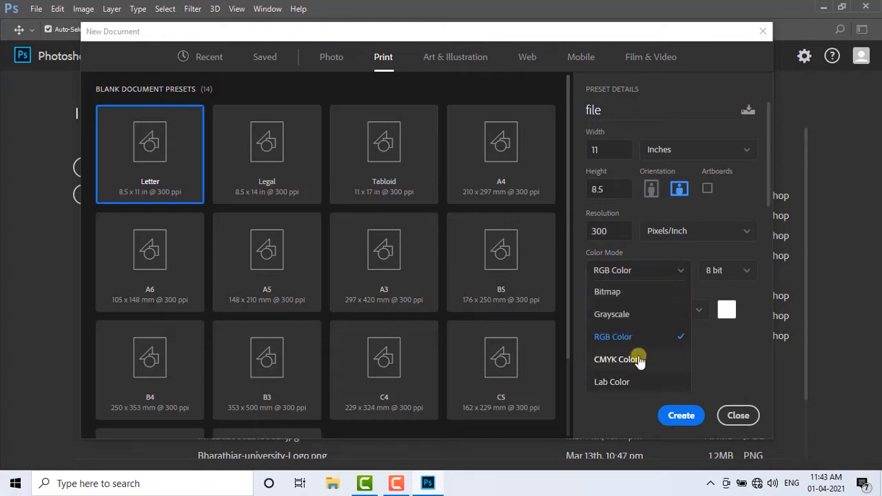
{"action": "left_click", "coordinate": [685, 270]}
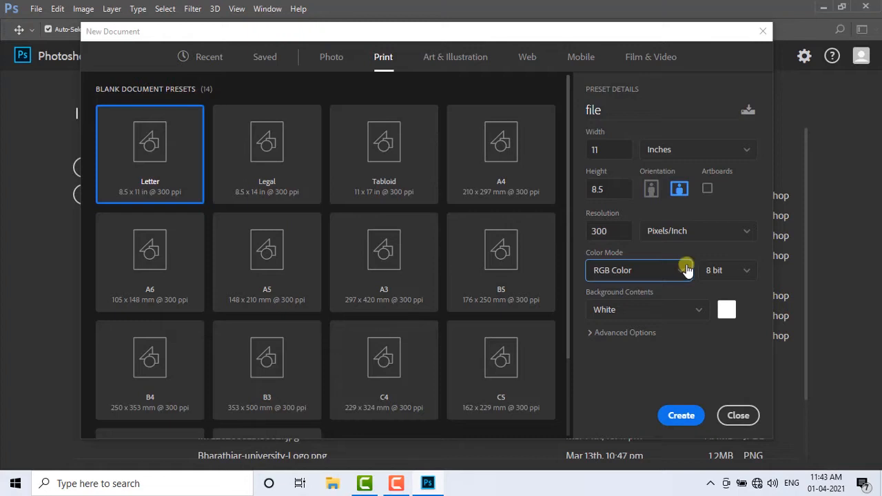
{"action": "left_click", "coordinate": [659, 313]}
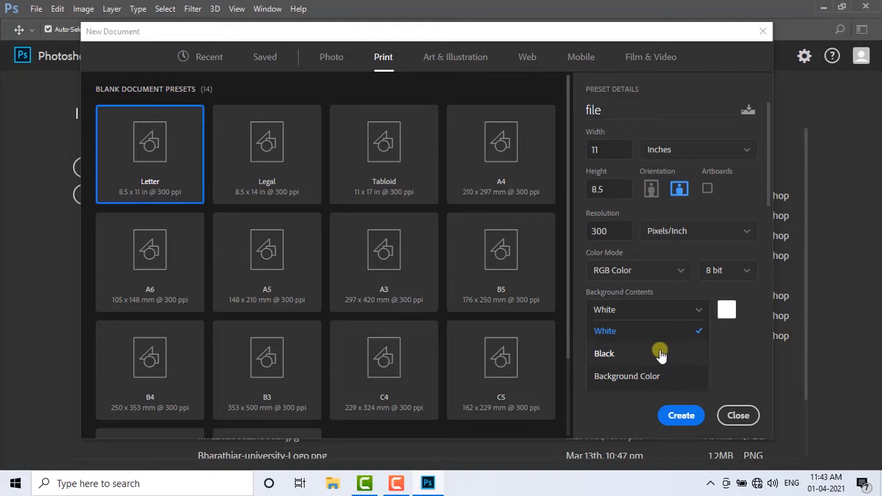
{"action": "scroll", "coordinate": [660, 355], "scroll_direction": "down", "scroll_amount": 1}
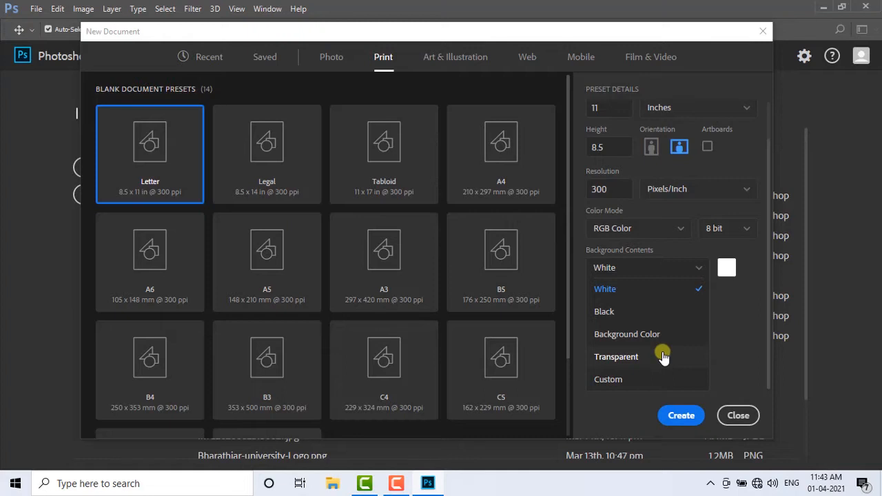
{"action": "left_click", "coordinate": [661, 357]}
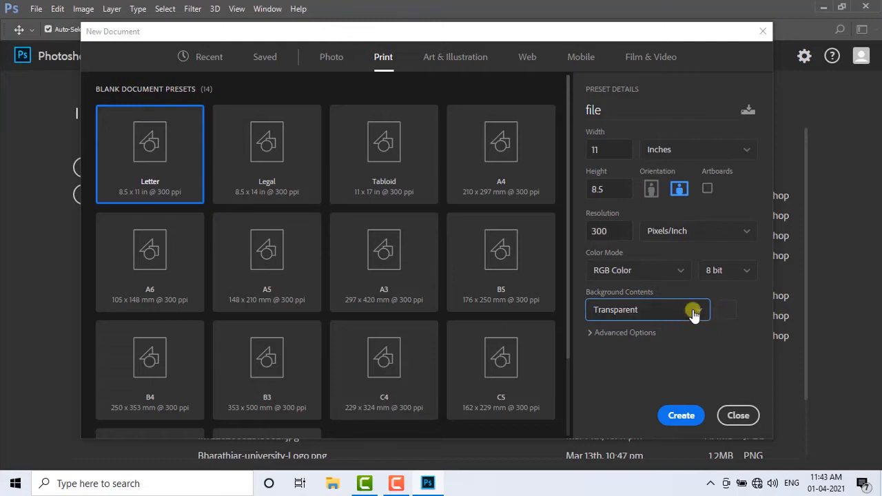
{"action": "left_click", "coordinate": [681, 420]}
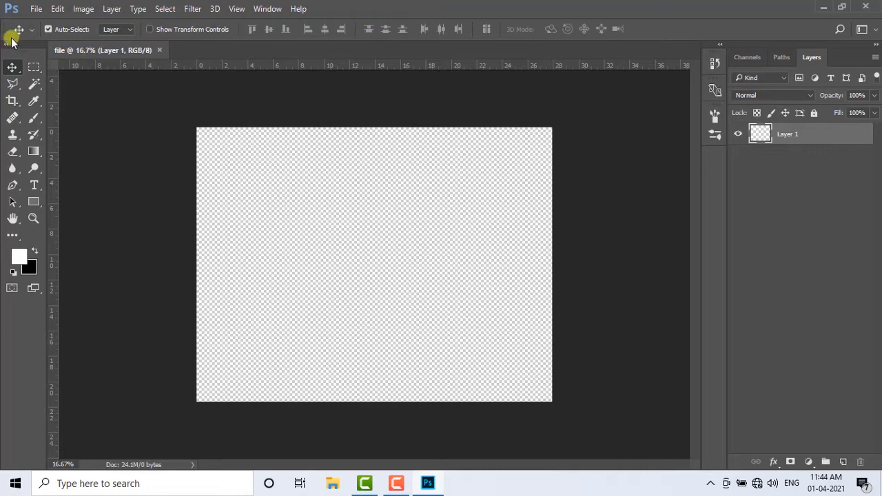
{"action": "key", "text": "ctrl+shift+d"}
{"action": "mouse_move", "coordinate": [1, 45]}
{"action": "left_mouse_down"}
{"action": "mouse_move", "coordinate": [37, 135]}
{"action": "mouse_move", "coordinate": [48, 353]}
{"action": "mouse_move", "coordinate": [34, 451]}
{"action": "mouse_move", "coordinate": [54, 469]}
{"action": "left_mouse_up"}
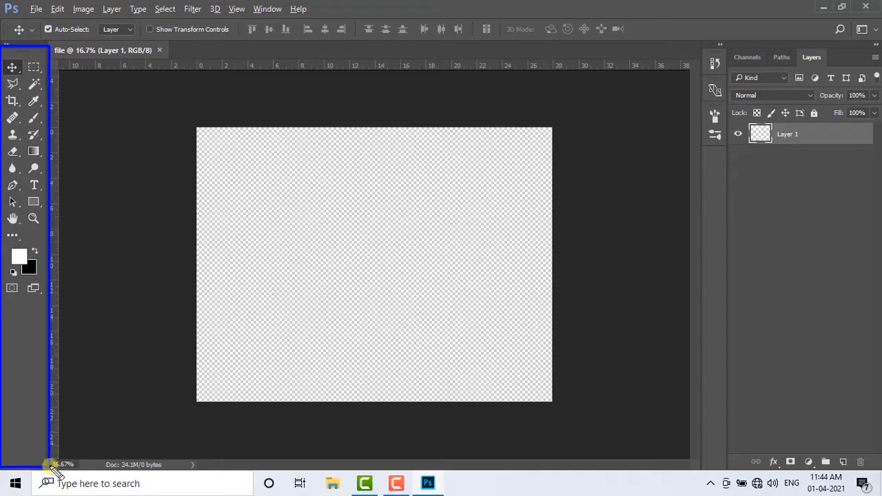
{"action": "key", "text": "Escape"}
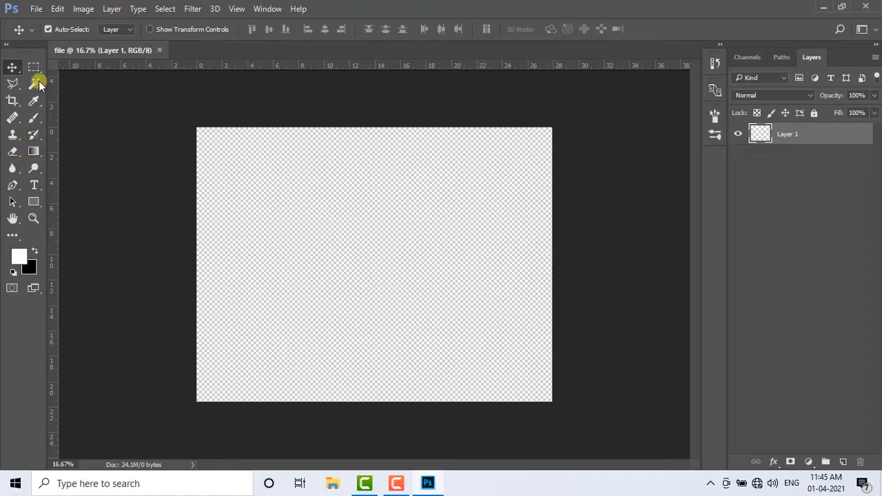
{"action": "key", "text": "ctrl+shift+d"}
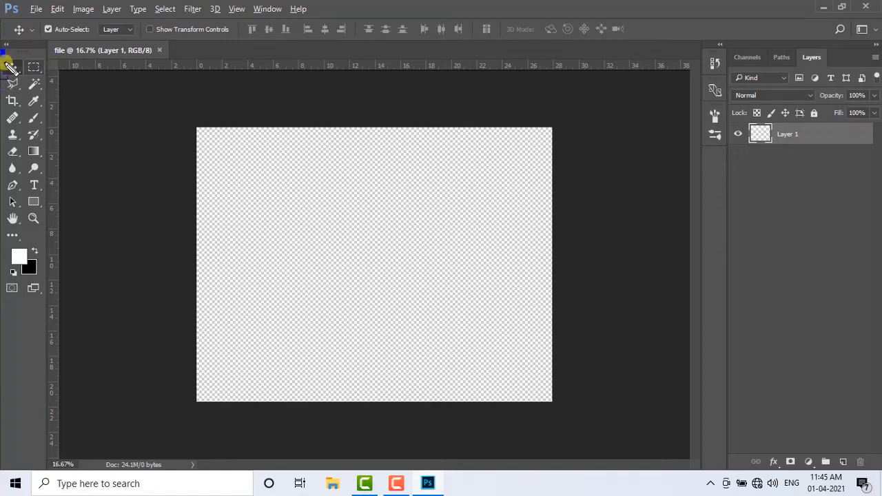
{"action": "left_click_drag", "start_coordinate": [6, 62], "coordinate": [42, 109]}
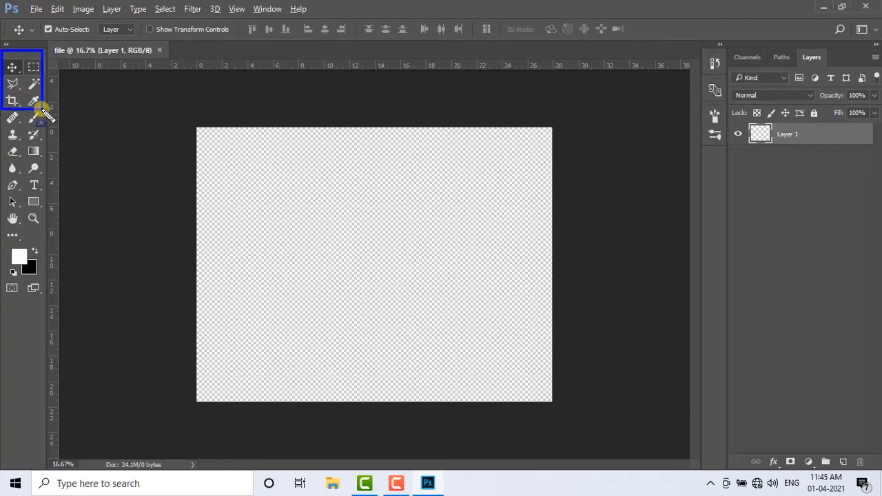
{"action": "key", "text": "ctrl+z"}
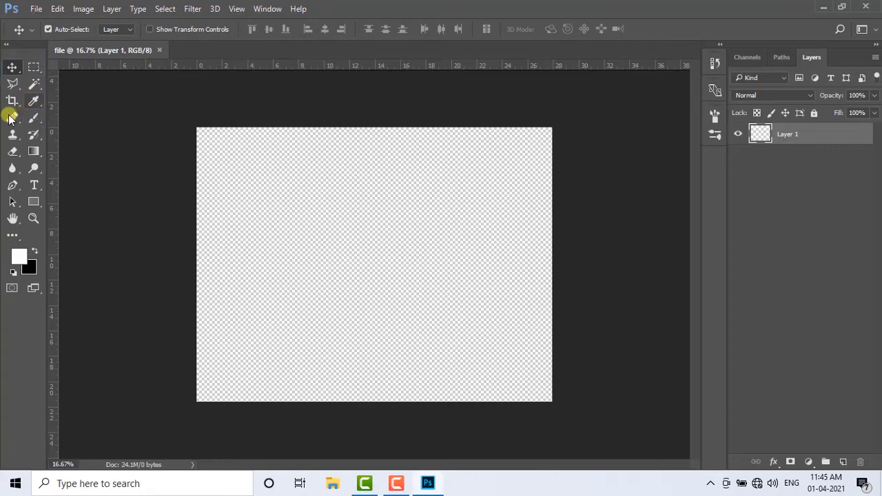
{"action": "mouse_move", "coordinate": [3, 107]}
{"action": "left_mouse_down"}
{"action": "mouse_move", "coordinate": [47, 148]}
{"action": "mouse_move", "coordinate": [13, 154]}
{"action": "mouse_move", "coordinate": [40, 177]}
{"action": "left_mouse_up"}
{"action": "key", "text": "Escape"}
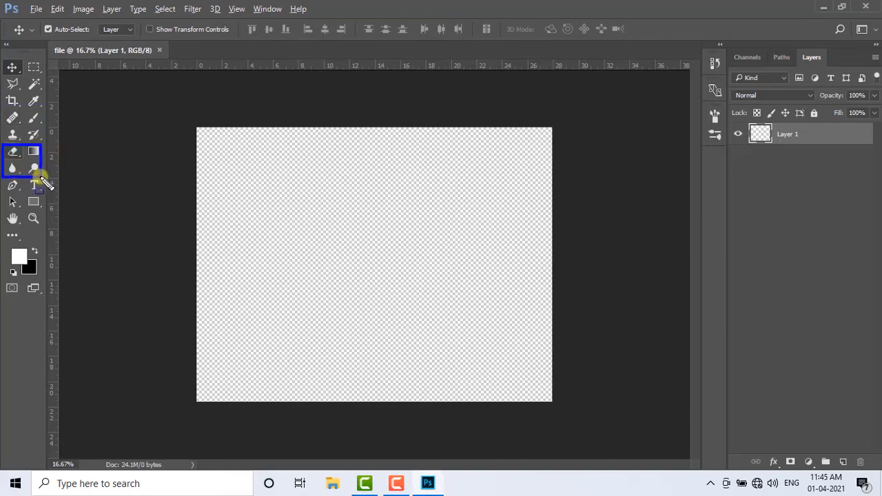
{"action": "key", "text": "Escape"}
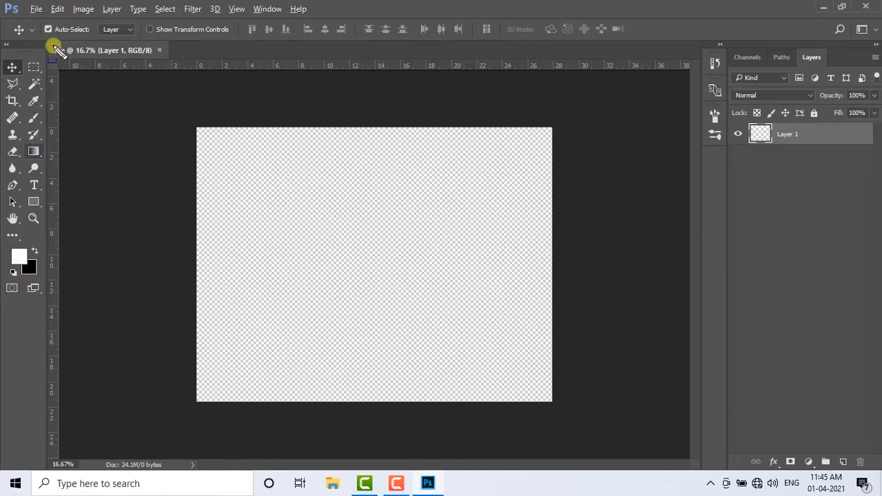
{"action": "left_click_drag", "start_coordinate": [50, 43], "coordinate": [699, 467]}
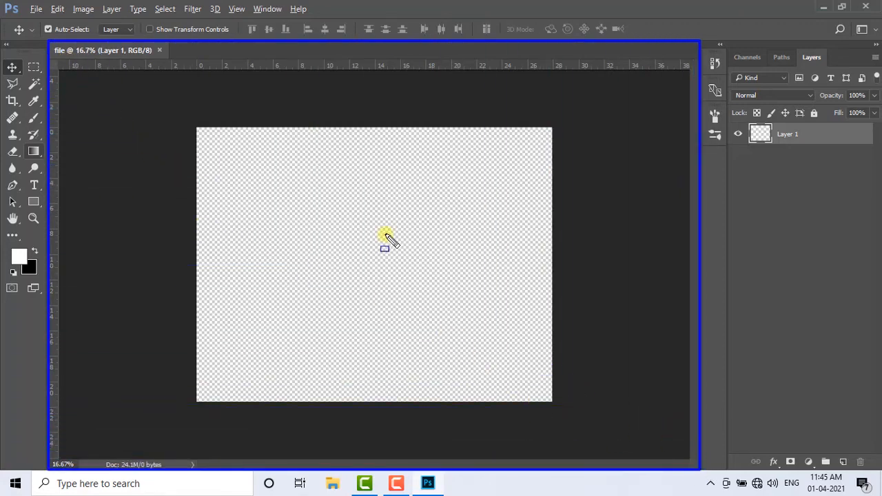
{"action": "key", "text": "Escape"}
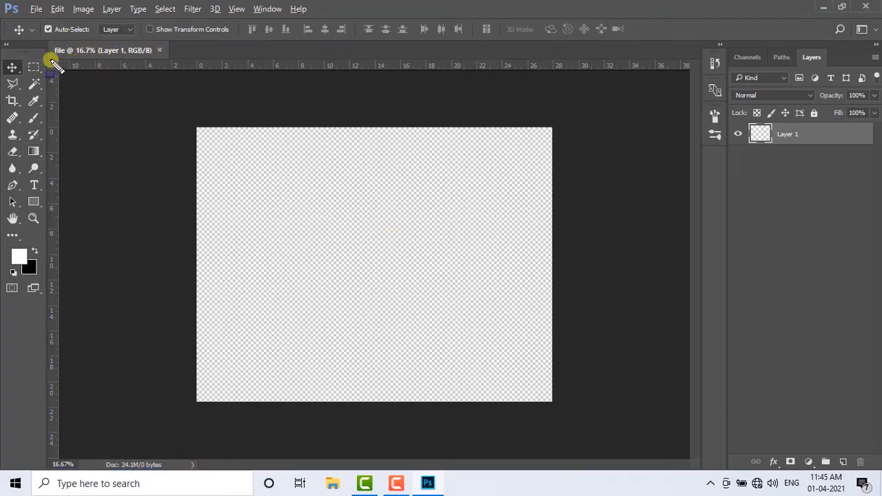
{"action": "left_click_drag", "start_coordinate": [48, 60], "coordinate": [673, 71]}
{"action": "left_click_drag", "start_coordinate": [710, 49], "coordinate": [773, 128]}
Examine the document's color channels, and return to the layer list
{"action": "left_click", "coordinate": [765, 58]}
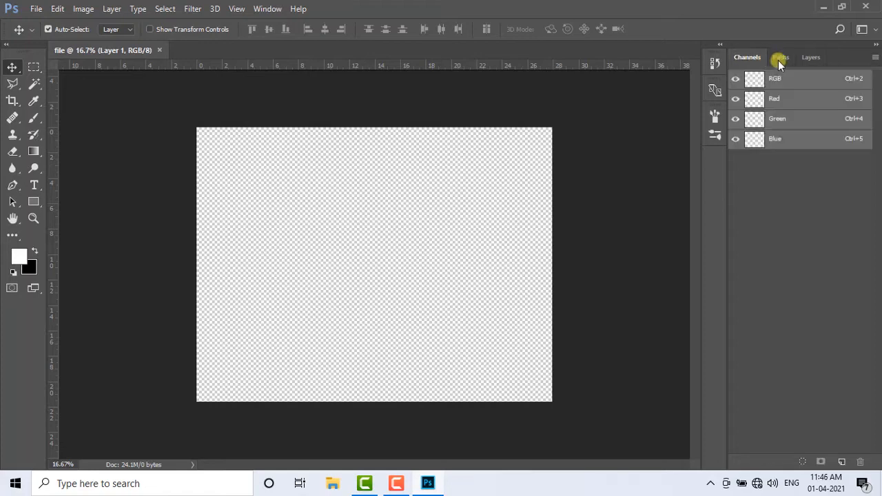
{"action": "left_click", "coordinate": [811, 58]}
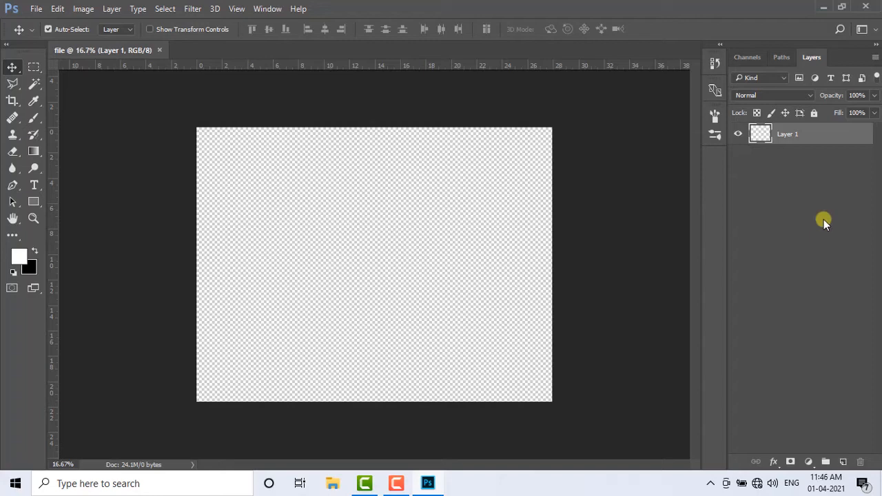
Swap the foreground and background colors and paint a winding black freehand stroke on Layer 1 with the Brush tool
{"action": "left_click", "coordinate": [36, 119]}
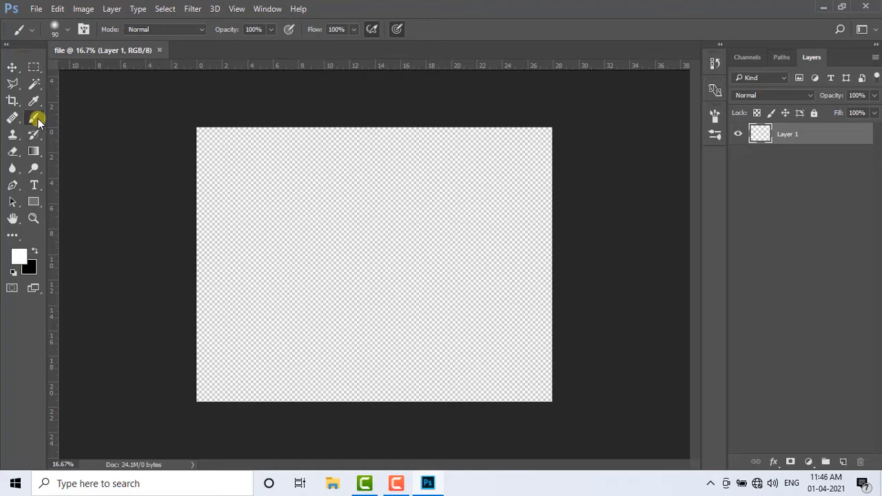
{"action": "left_click", "coordinate": [35, 249]}
{"action": "mouse_move", "coordinate": [243, 249]}
{"action": "left_mouse_down"}
{"action": "mouse_move", "coordinate": [258, 198]}
{"action": "mouse_move", "coordinate": [407, 201]}
{"action": "mouse_move", "coordinate": [438, 275]}
{"action": "left_mouse_up"}
{"action": "mouse_move", "coordinate": [364, 270]}
{"action": "left_mouse_down"}
{"action": "mouse_move", "coordinate": [401, 338]}
{"action": "mouse_move", "coordinate": [274, 361]}
{"action": "mouse_move", "coordinate": [228, 342]}
{"action": "mouse_move", "coordinate": [313, 237]}
{"action": "mouse_move", "coordinate": [284, 267]}
{"action": "mouse_move", "coordinate": [301, 298]}
{"action": "left_mouse_up"}
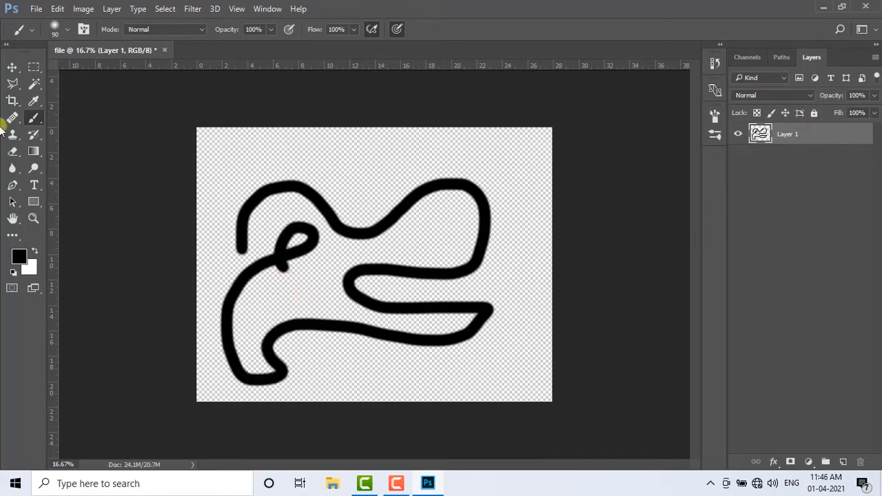
Set the foreground color to the red f30000
{"action": "left_click", "coordinate": [18, 257]}
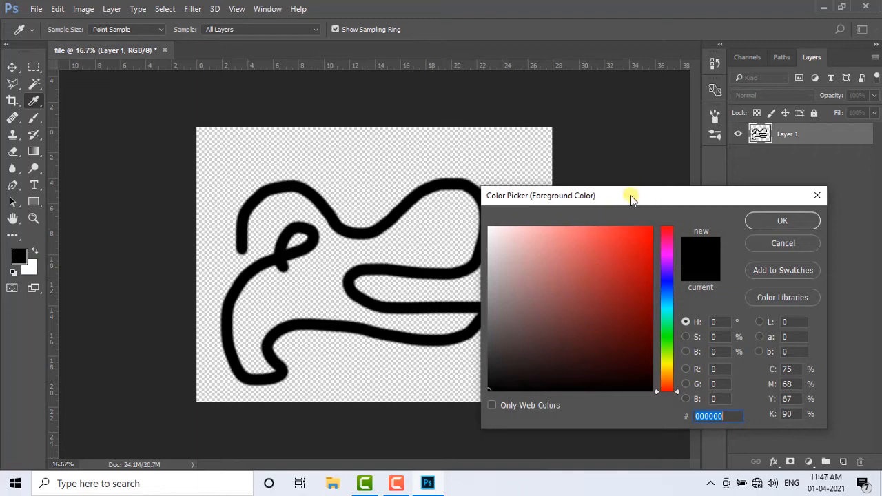
{"action": "left_click_drag", "start_coordinate": [630, 195], "coordinate": [530, 102]}
{"action": "left_click", "coordinate": [535, 170]}
{"action": "left_click", "coordinate": [550, 141]}
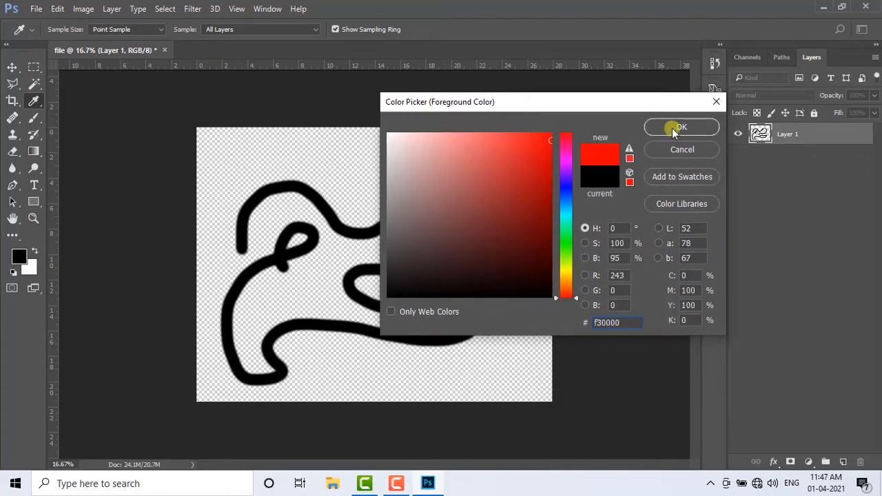
{"action": "left_click", "coordinate": [673, 128]}
Paint freehand red Brush strokes across the black drawing on Layer 1
{"action": "key", "text": "b"}
{"action": "mouse_move", "coordinate": [365, 145]}
{"action": "left_mouse_down"}
{"action": "mouse_move", "coordinate": [456, 252]}
{"action": "mouse_move", "coordinate": [512, 163]}
{"action": "left_mouse_up"}
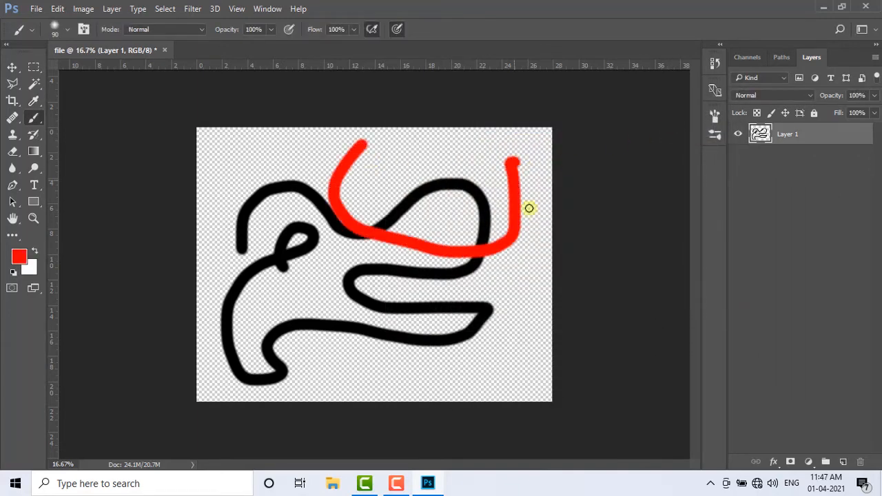
{"action": "mouse_move", "coordinate": [529, 209]}
{"action": "left_mouse_down"}
{"action": "mouse_move", "coordinate": [476, 288]}
{"action": "mouse_move", "coordinate": [385, 306]}
{"action": "mouse_move", "coordinate": [344, 326]}
{"action": "mouse_move", "coordinate": [338, 212]}
{"action": "mouse_move", "coordinate": [263, 215]}
{"action": "mouse_move", "coordinate": [313, 351]}
{"action": "left_mouse_up"}
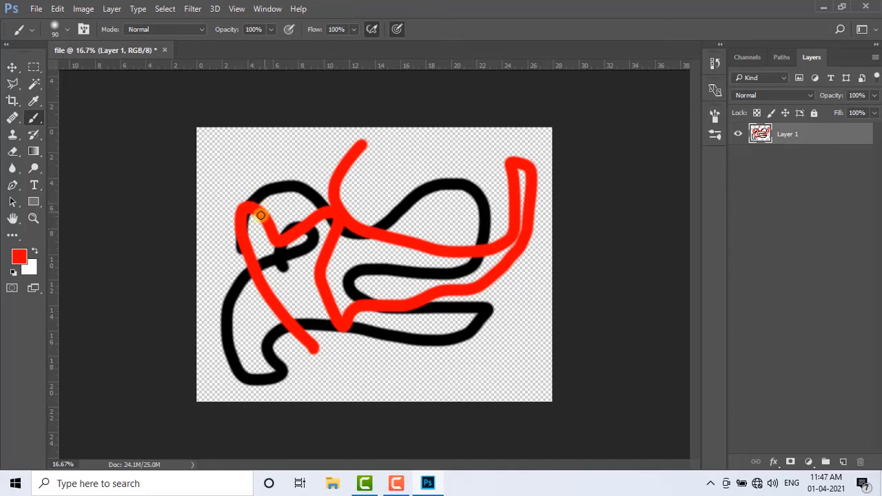
Try erasing a spot in the upper middle of the drawing with the 1200 px Eraser, and undo it
{"action": "left_click", "coordinate": [11, 152]}
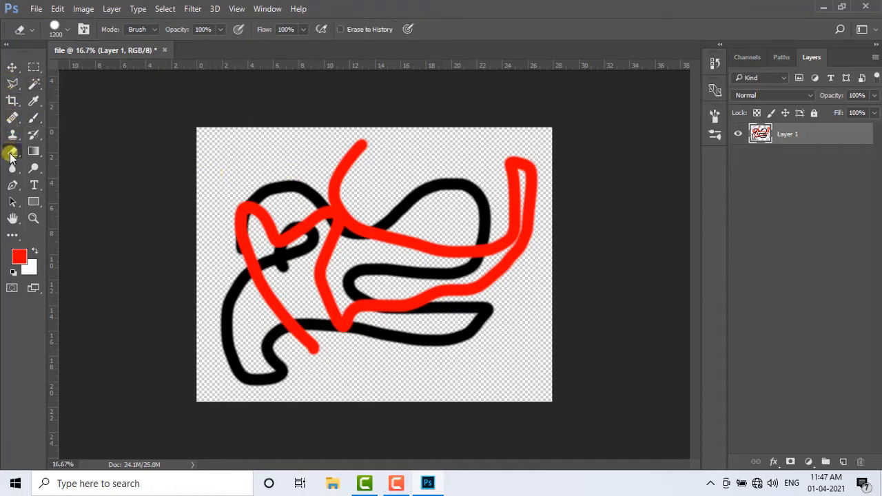
{"action": "left_click", "coordinate": [355, 192]}
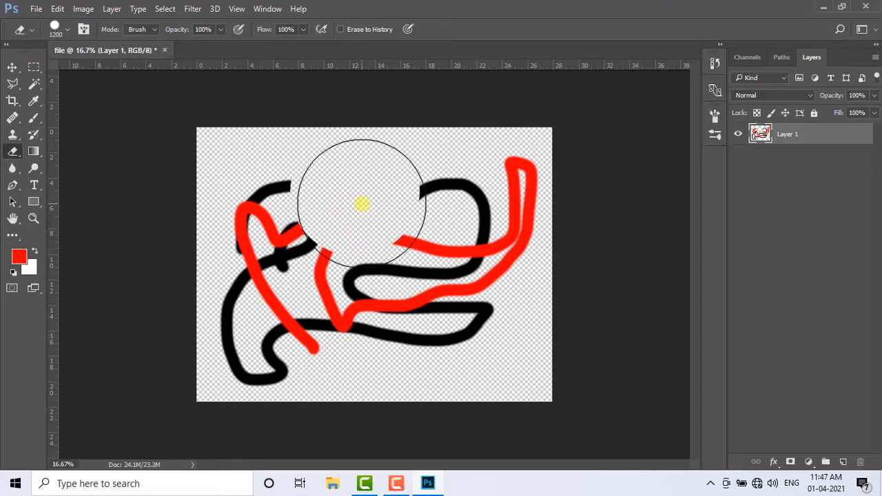
{"action": "key", "text": "ctrl+z"}
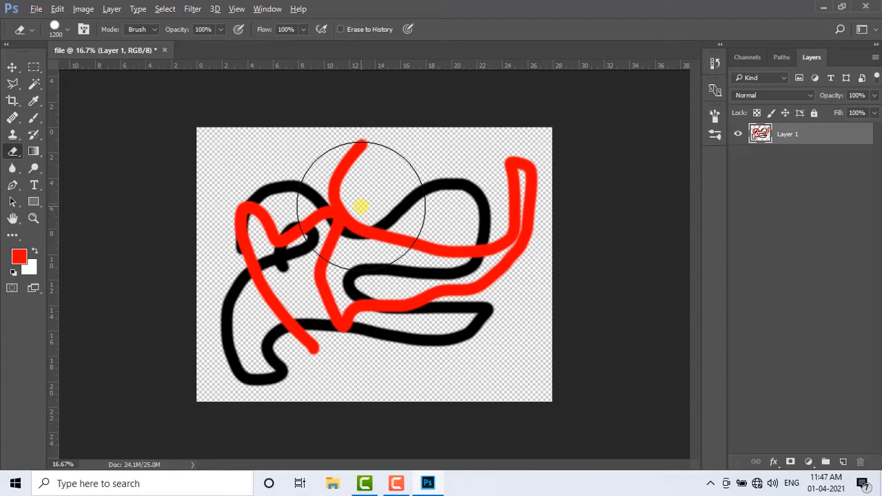
Reduce the Eraser's diameter to 192 px directly on the canvas
{"action": "right_click", "coordinate": [361, 205], "text": "alt"}
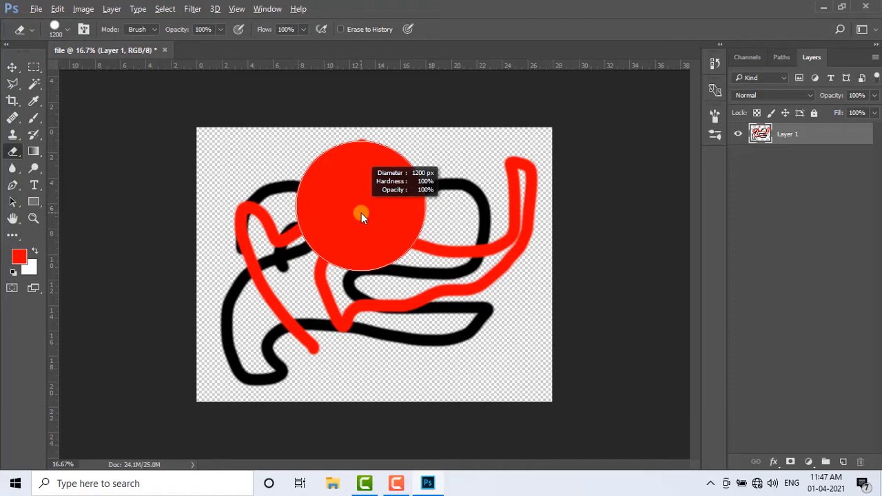
{"action": "mouse_move", "coordinate": [361, 213]}
{"action": "left_mouse_down"}
{"action": "mouse_move", "coordinate": [297, 203]}
{"action": "mouse_move", "coordinate": [423, 212]}
{"action": "mouse_move", "coordinate": [355, 202]}
{"action": "mouse_move", "coordinate": [364, 174]}
{"action": "mouse_move", "coordinate": [363, 4]}
{"action": "mouse_move", "coordinate": [378, 257]}
{"action": "left_mouse_up"}
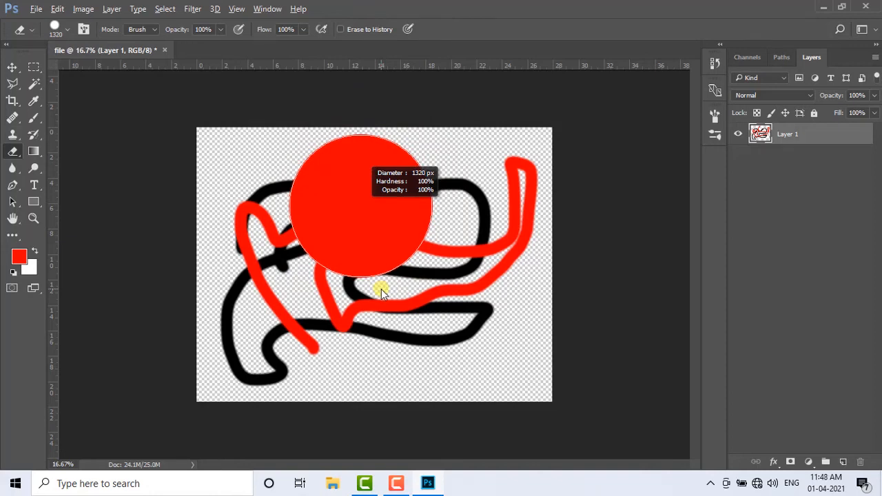
{"action": "mouse_move", "coordinate": [381, 288]}
{"action": "left_mouse_down"}
{"action": "mouse_move", "coordinate": [317, 279]}
{"action": "mouse_move", "coordinate": [322, 262]}
{"action": "left_mouse_up"}
Try erasing the upper-right part of the black curve, and undo both the erasing and the red strokes
{"action": "mouse_move", "coordinate": [447, 197]}
{"action": "left_mouse_down"}
{"action": "mouse_move", "coordinate": [427, 191]}
{"action": "mouse_move", "coordinate": [443, 184]}
{"action": "mouse_move", "coordinate": [462, 192]}
{"action": "mouse_move", "coordinate": [481, 209]}
{"action": "mouse_move", "coordinate": [481, 241]}
{"action": "left_mouse_up"}
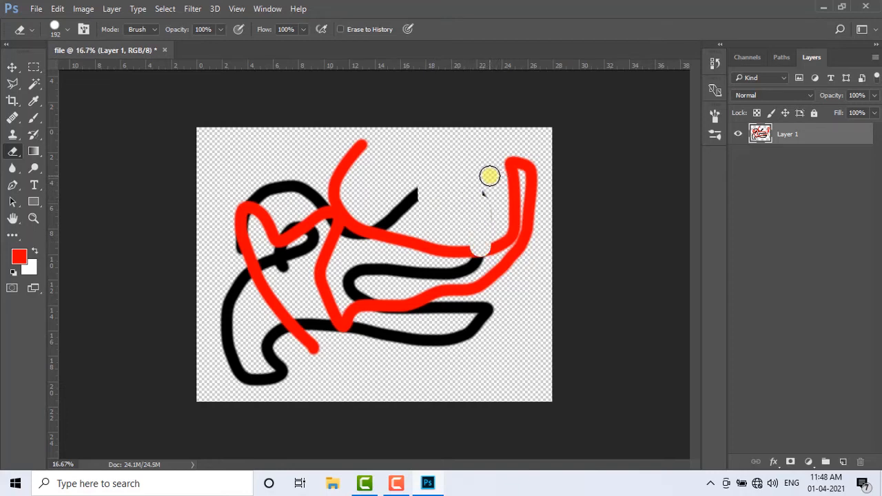
{"action": "key", "text": "ctrl+z"}
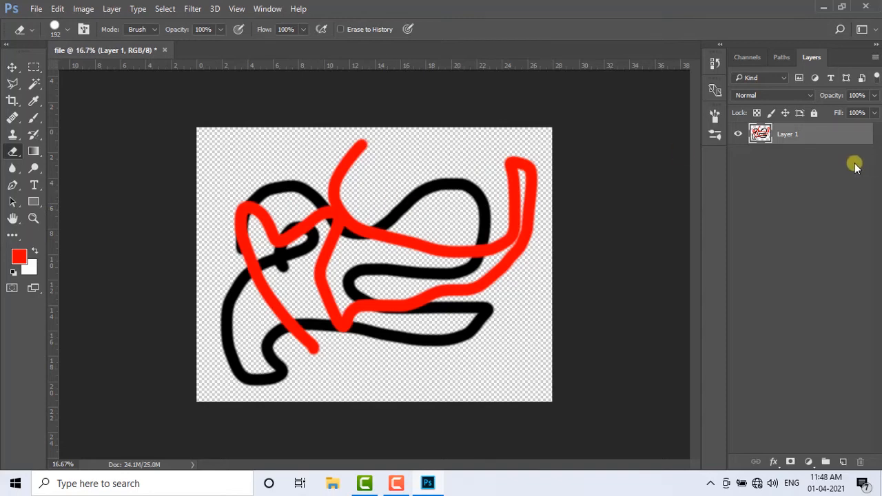
{"action": "key", "text": "ctrl+z"}
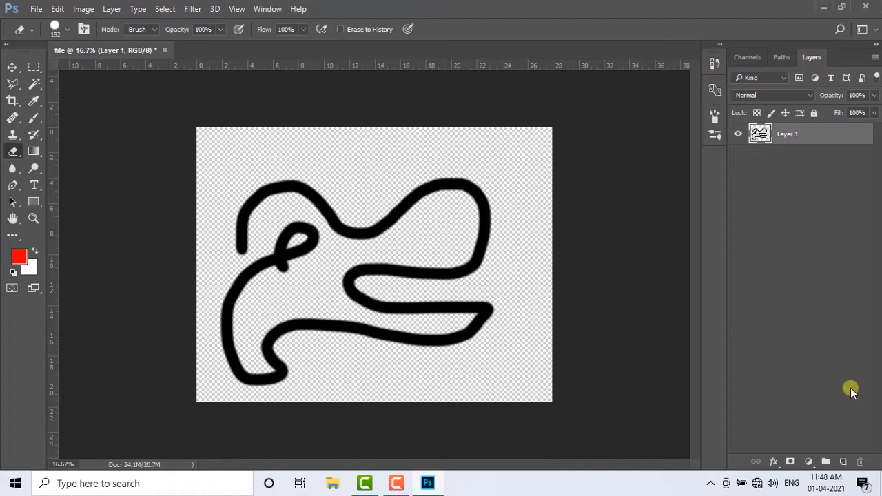
Add a new layer above Layer 1 and paint looping red freehand strokes on it with the Brush tool
{"action": "left_click", "coordinate": [844, 462]}
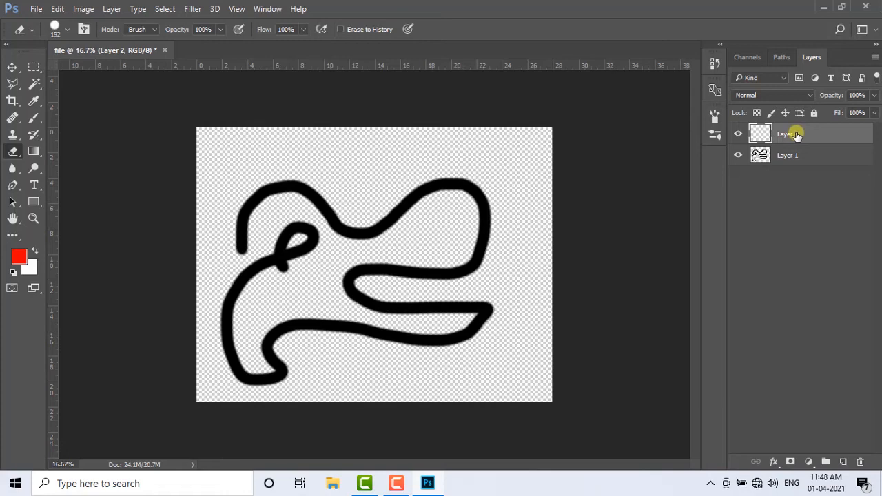
{"action": "left_click", "coordinate": [32, 117]}
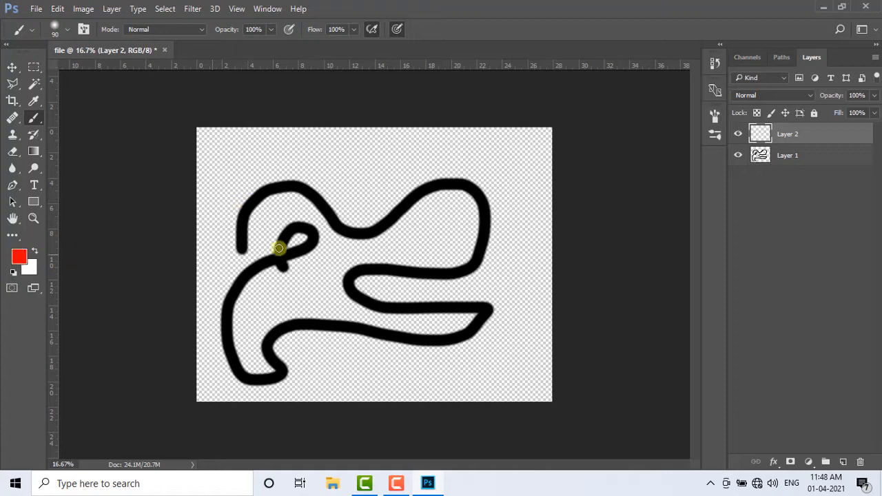
{"action": "mouse_move", "coordinate": [338, 167]}
{"action": "left_mouse_down"}
{"action": "mouse_move", "coordinate": [370, 346]}
{"action": "mouse_move", "coordinate": [528, 326]}
{"action": "mouse_move", "coordinate": [354, 199]}
{"action": "mouse_move", "coordinate": [248, 325]}
{"action": "left_mouse_up"}
{"action": "mouse_move", "coordinate": [263, 378]}
{"action": "left_mouse_down"}
{"action": "mouse_move", "coordinate": [361, 357]}
{"action": "mouse_move", "coordinate": [368, 309]}
{"action": "mouse_move", "coordinate": [506, 354]}
{"action": "left_mouse_up"}
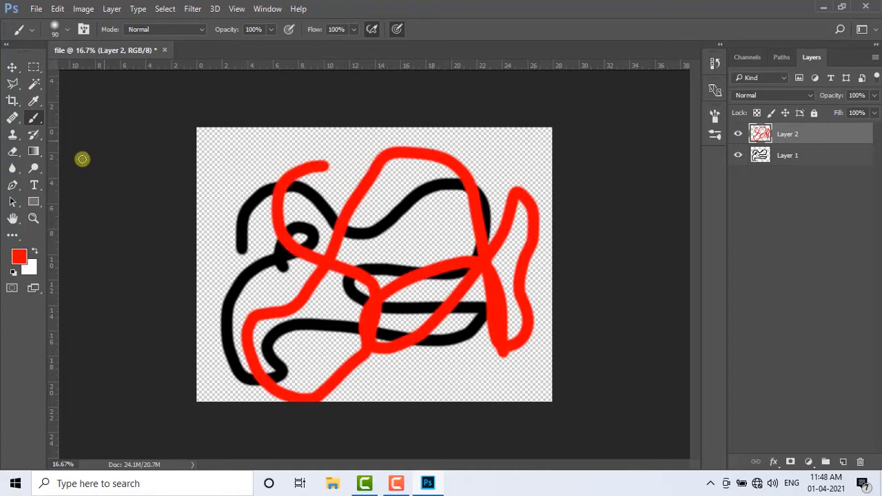
Erase the upper-left end of the red stroke on Layer 2, and move the red artwork slightly up and left
{"action": "left_click", "coordinate": [14, 152]}
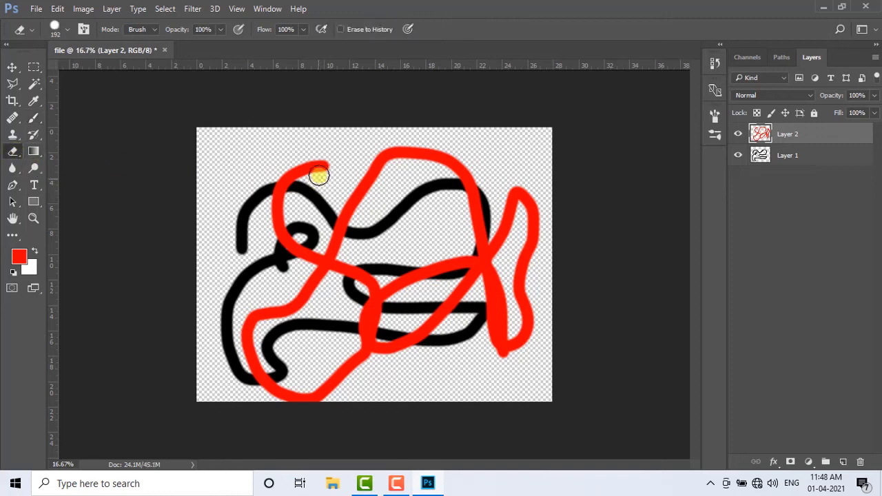
{"action": "mouse_move", "coordinate": [325, 158]}
{"action": "left_mouse_down"}
{"action": "mouse_move", "coordinate": [276, 187]}
{"action": "mouse_move", "coordinate": [308, 183]}
{"action": "mouse_move", "coordinate": [277, 208]}
{"action": "mouse_move", "coordinate": [290, 202]}
{"action": "mouse_move", "coordinate": [313, 257]}
{"action": "left_mouse_up"}
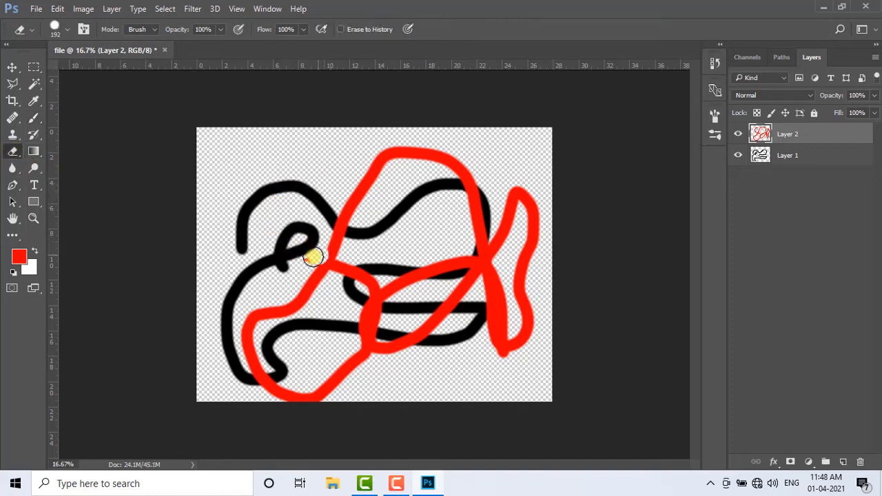
{"action": "left_click", "coordinate": [10, 68]}
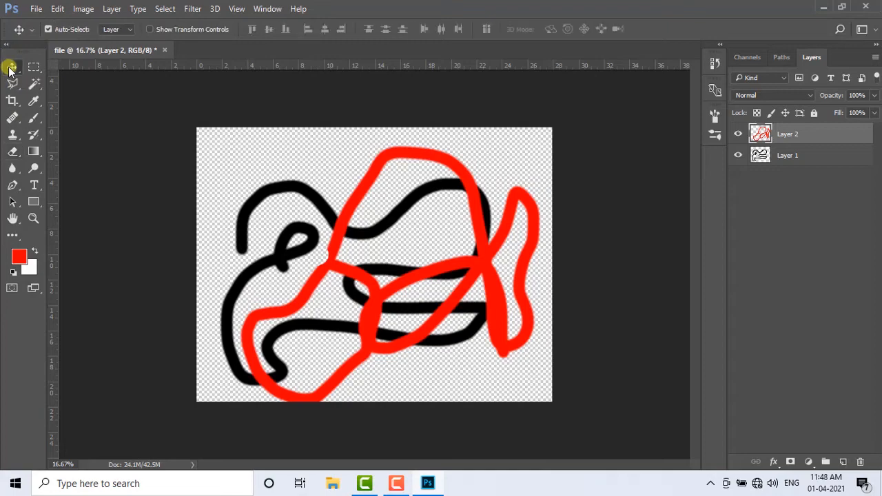
{"action": "mouse_move", "coordinate": [348, 205]}
{"action": "left_mouse_down"}
{"action": "mouse_move", "coordinate": [330, 205]}
{"action": "mouse_move", "coordinate": [370, 188]}
{"action": "mouse_move", "coordinate": [296, 184]}
{"action": "mouse_move", "coordinate": [365, 210]}
{"action": "mouse_move", "coordinate": [307, 170]}
{"action": "mouse_move", "coordinate": [331, 213]}
{"action": "mouse_move", "coordinate": [344, 183]}
{"action": "mouse_move", "coordinate": [321, 180]}
{"action": "mouse_move", "coordinate": [329, 186]}
{"action": "left_mouse_up"}
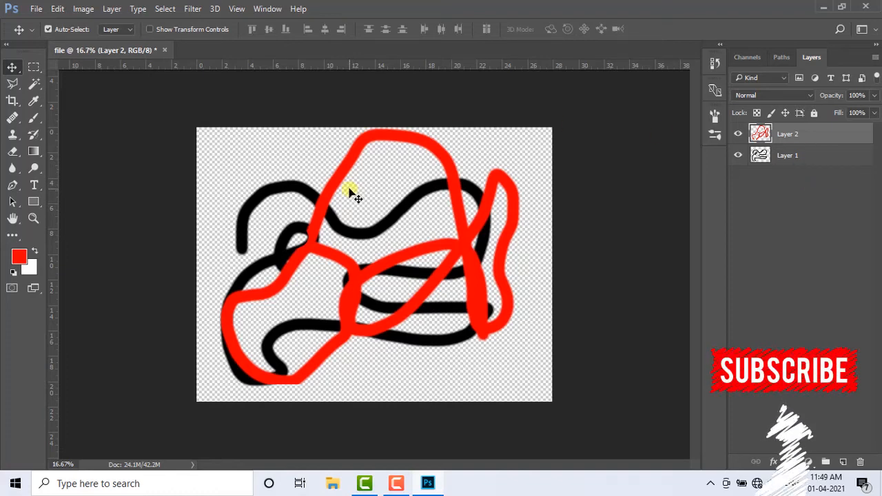
Look through the edit history, the device preview and the Brush tool's tip settings
{"action": "left_click", "coordinate": [716, 63]}
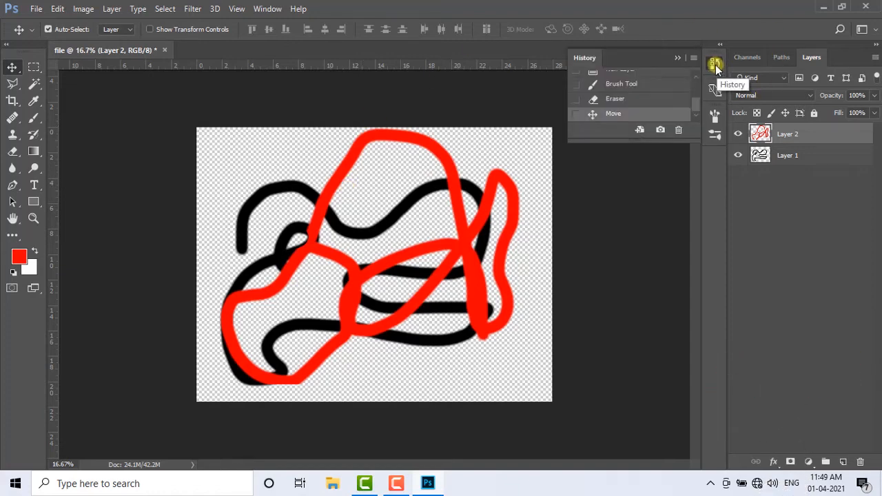
{"action": "left_click", "coordinate": [716, 63]}
{"action": "left_click", "coordinate": [716, 91]}
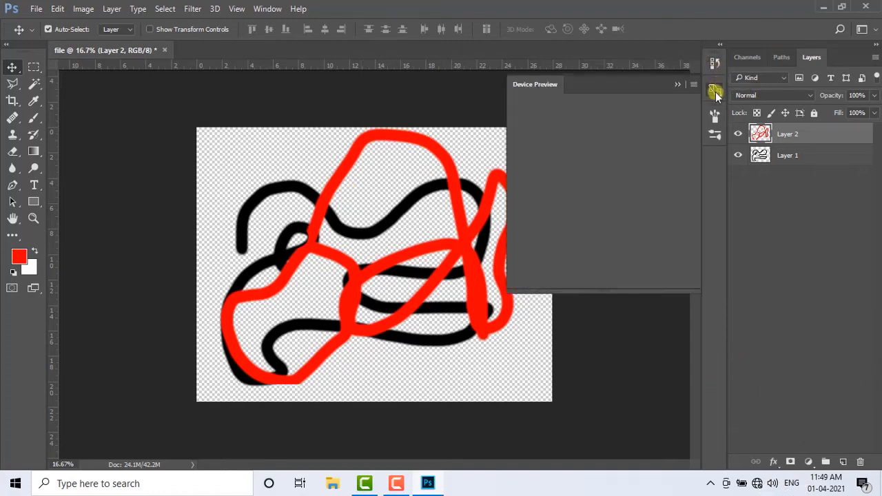
{"action": "left_click", "coordinate": [714, 115]}
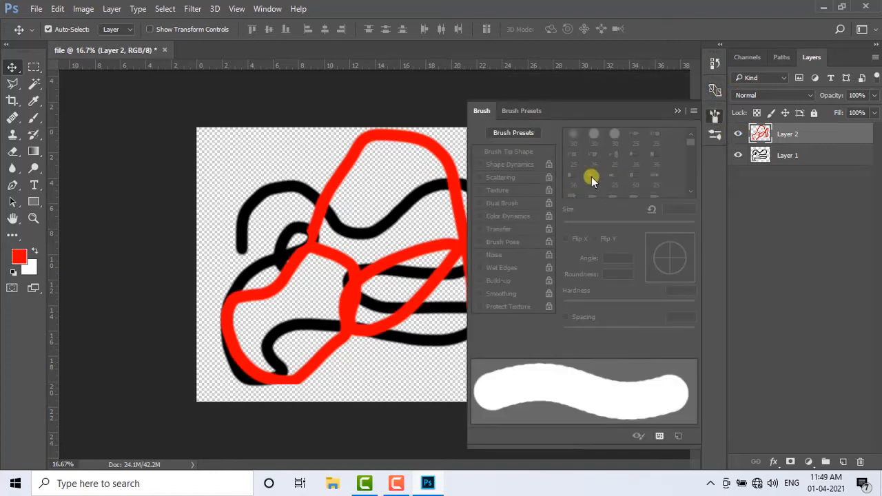
{"action": "left_click", "coordinate": [34, 119]}
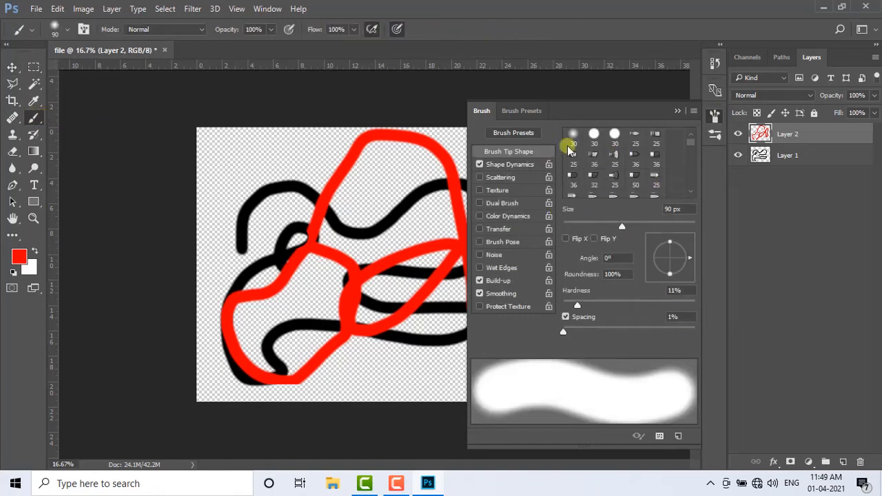
{"action": "left_click", "coordinate": [714, 114]}
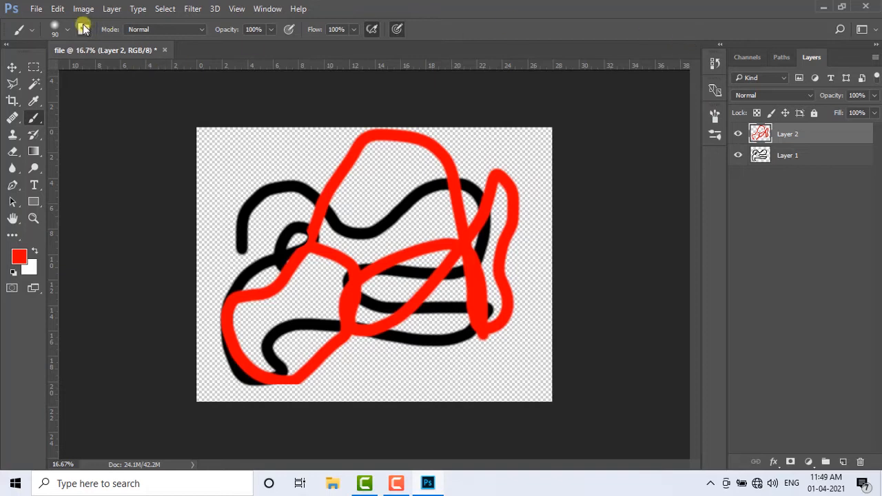
Look at the options of the Healing Brush and Clone Stamp tools, and return to the Move tool
{"action": "left_click", "coordinate": [12, 67]}
{"action": "left_click", "coordinate": [13, 118]}
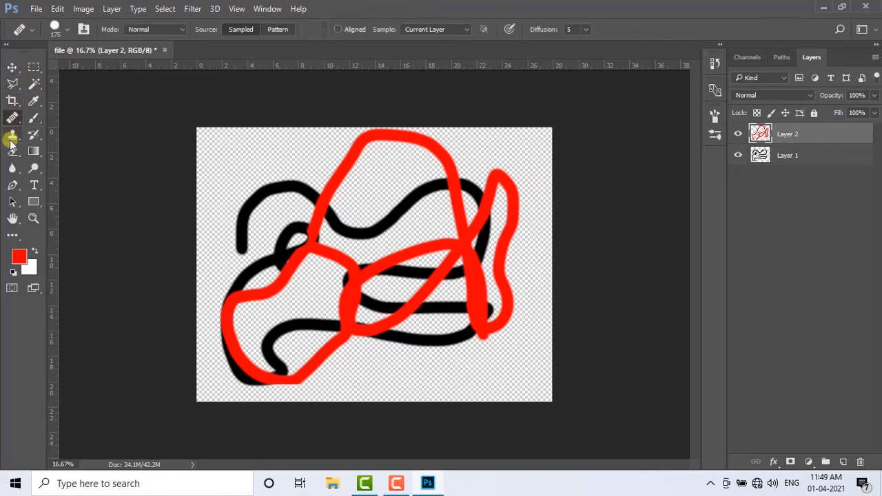
{"action": "left_click", "coordinate": [12, 140]}
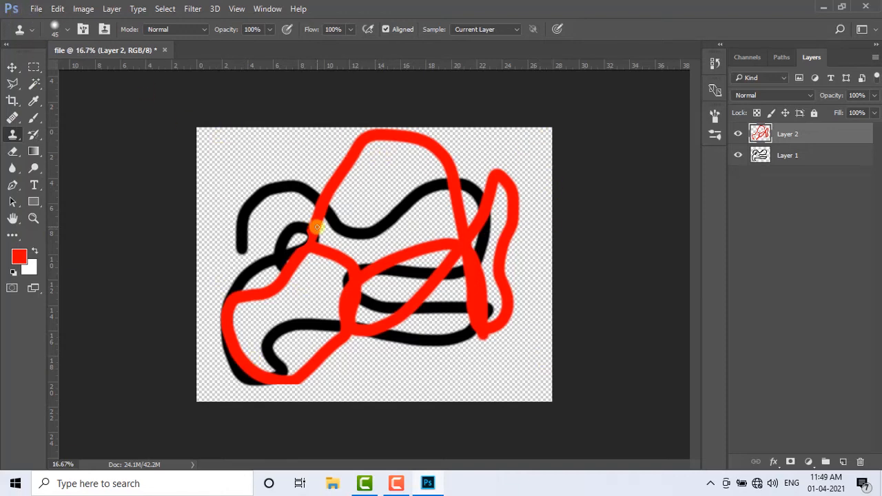
{"action": "left_click", "coordinate": [11, 67]}
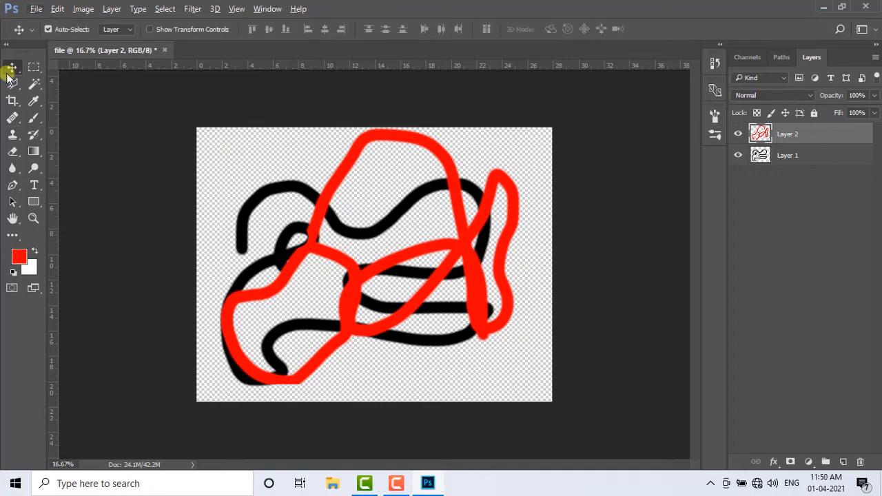
Magnify the artwork with the Zoom tool, zoom back out to 16.67%, and return to the Move tool
{"action": "left_click", "coordinate": [33, 218]}
{"action": "mouse_move", "coordinate": [359, 231]}
{"action": "left_mouse_down"}
{"action": "mouse_move", "coordinate": [374, 241]}
{"action": "mouse_move", "coordinate": [379, 277]}
{"action": "mouse_move", "coordinate": [429, 254]}
{"action": "mouse_move", "coordinate": [500, 239]}
{"action": "mouse_move", "coordinate": [371, 271]}
{"action": "mouse_move", "coordinate": [290, 266]}
{"action": "mouse_move", "coordinate": [402, 262]}
{"action": "mouse_move", "coordinate": [300, 262]}
{"action": "mouse_move", "coordinate": [390, 261]}
{"action": "mouse_move", "coordinate": [394, 240]}
{"action": "mouse_move", "coordinate": [408, 232]}
{"action": "left_mouse_up"}
{"action": "left_click", "coordinate": [408, 232]}
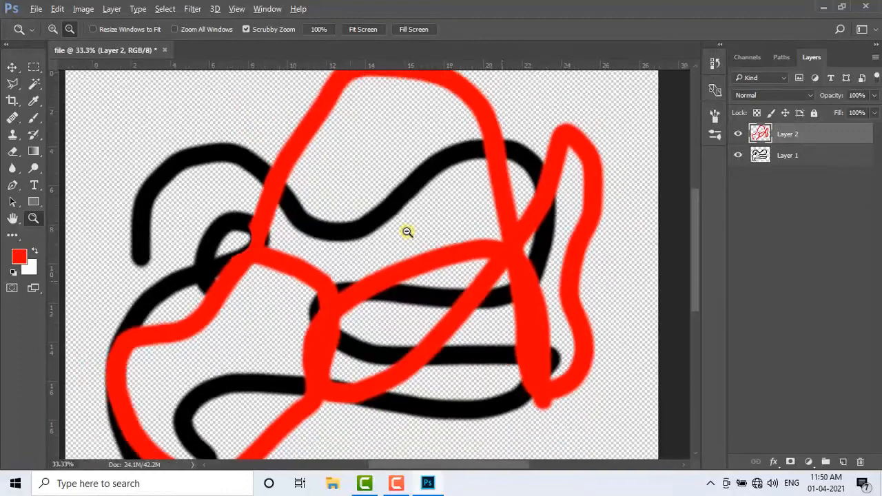
{"action": "left_click", "coordinate": [408, 232]}
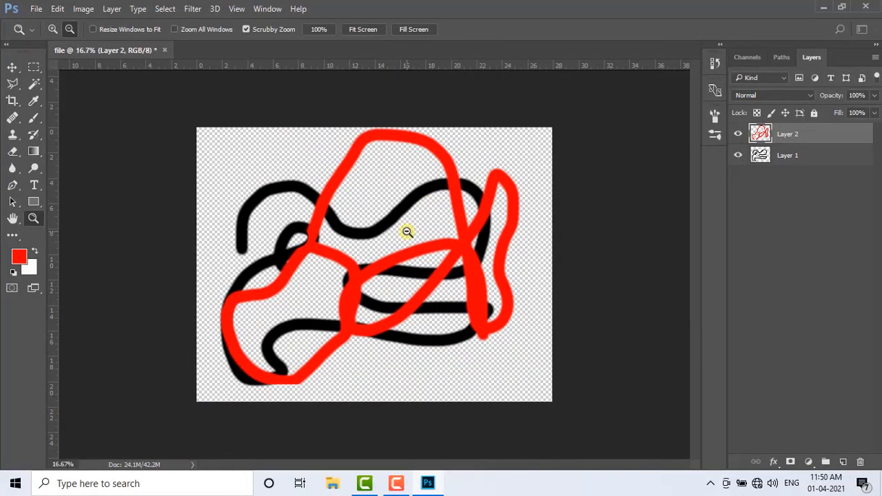
{"action": "left_click", "coordinate": [11, 68]}
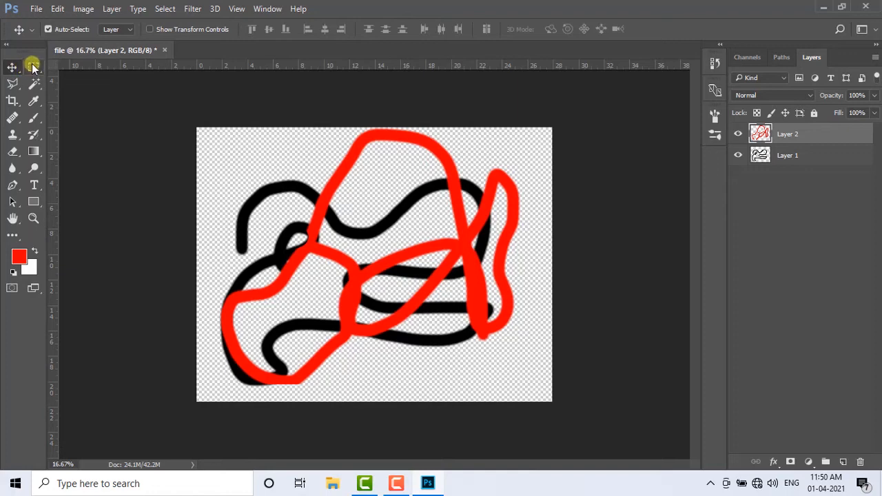
Select a roughly square area around the upper-left part of the black curve with the Rectangular Marquee tool
{"action": "left_click", "coordinate": [32, 67]}
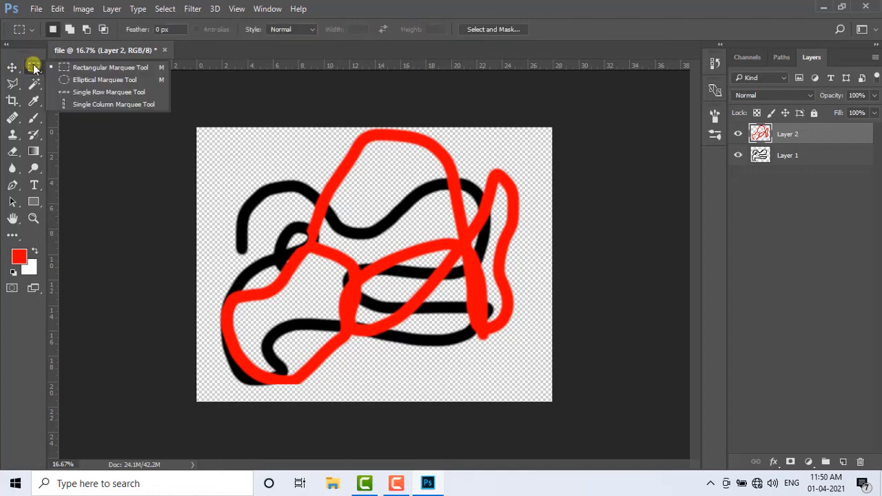
{"action": "left_click", "coordinate": [77, 70]}
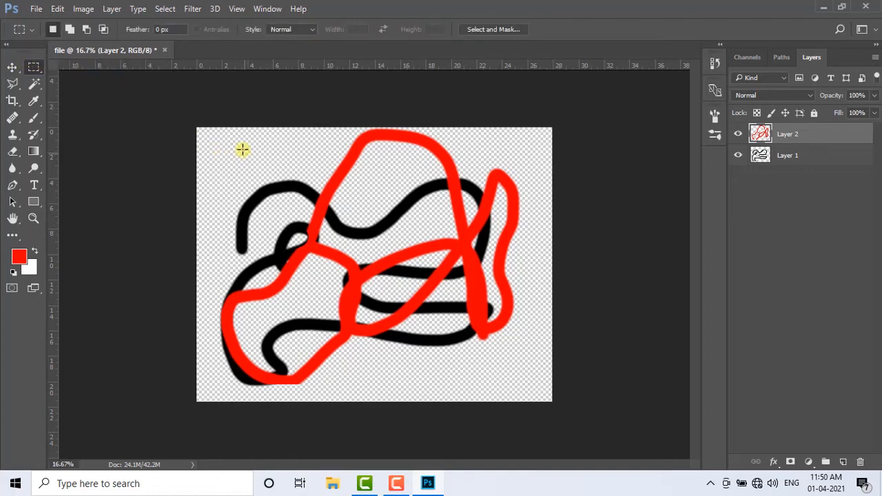
{"action": "left_click_drag", "start_coordinate": [213, 142], "coordinate": [317, 246]}
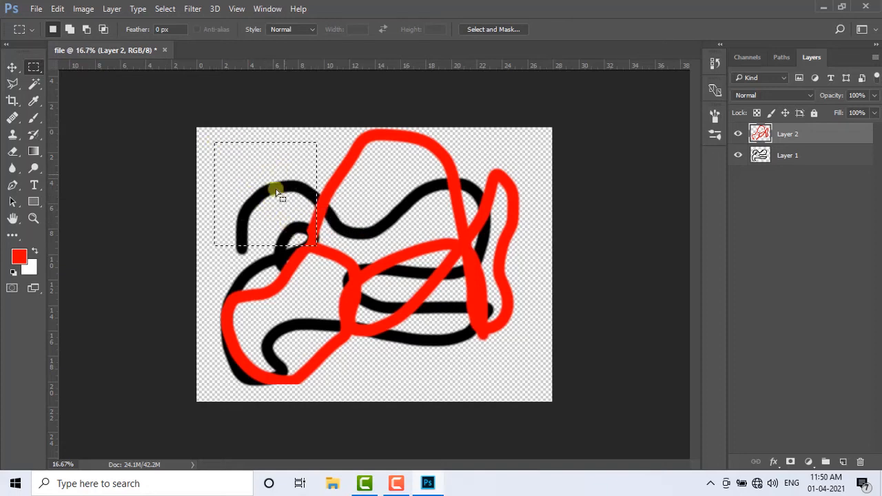
Shift the square selection over the right end of the curves, move the selected red strokes across to the left part of the artwork, and deselect
{"action": "left_click_drag", "start_coordinate": [269, 191], "coordinate": [504, 211]}
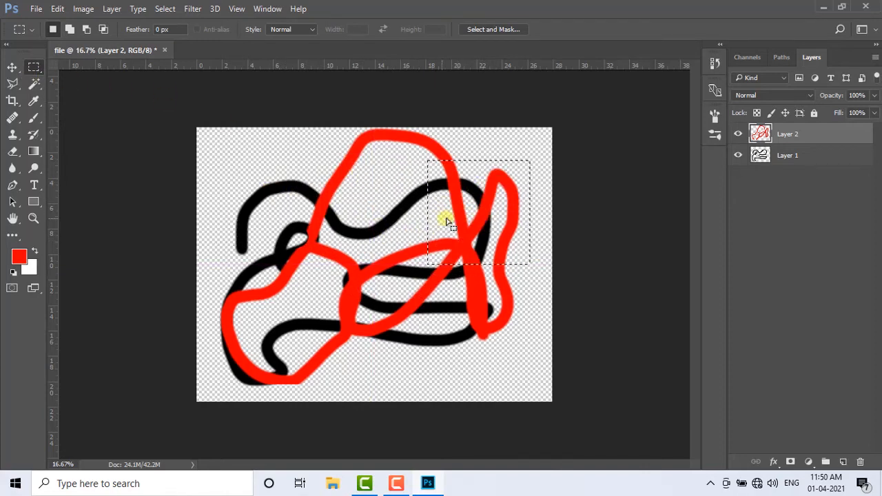
{"action": "left_click", "coordinate": [12, 67]}
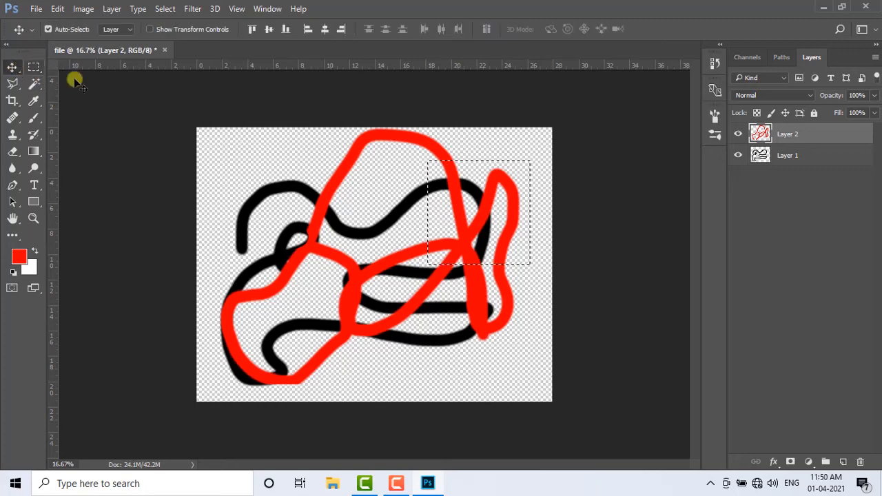
{"action": "mouse_move", "coordinate": [458, 207]}
{"action": "left_mouse_down"}
{"action": "mouse_move", "coordinate": [303, 192]}
{"action": "mouse_move", "coordinate": [331, 216]}
{"action": "left_mouse_up"}
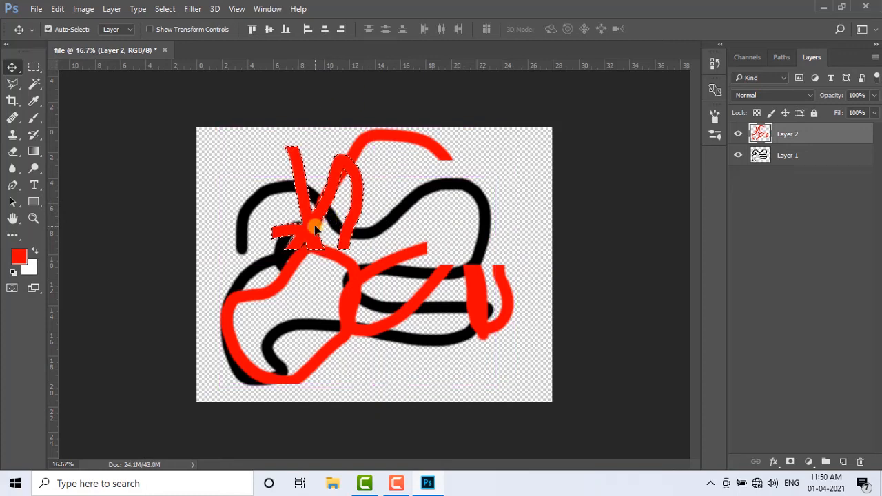
{"action": "key", "text": "ctrl+d"}
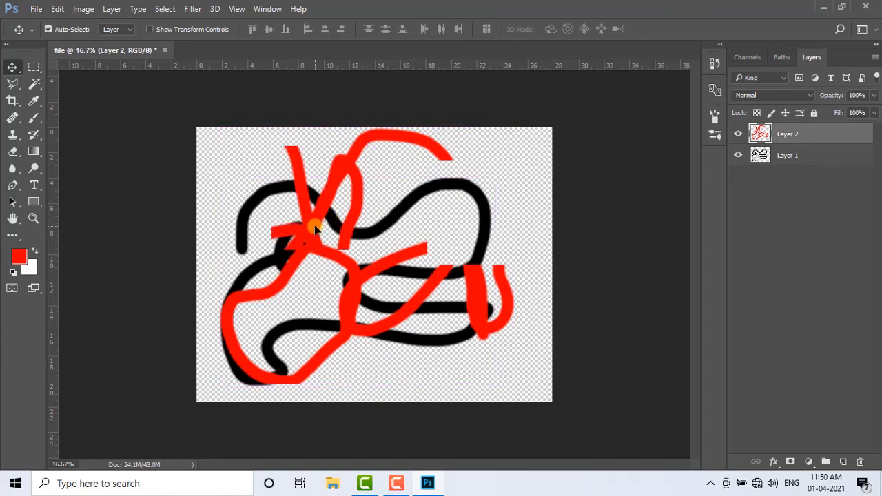
Draw a freehand selection around the middle of the artwork with the Lasso tool
{"action": "left_click", "coordinate": [17, 85]}
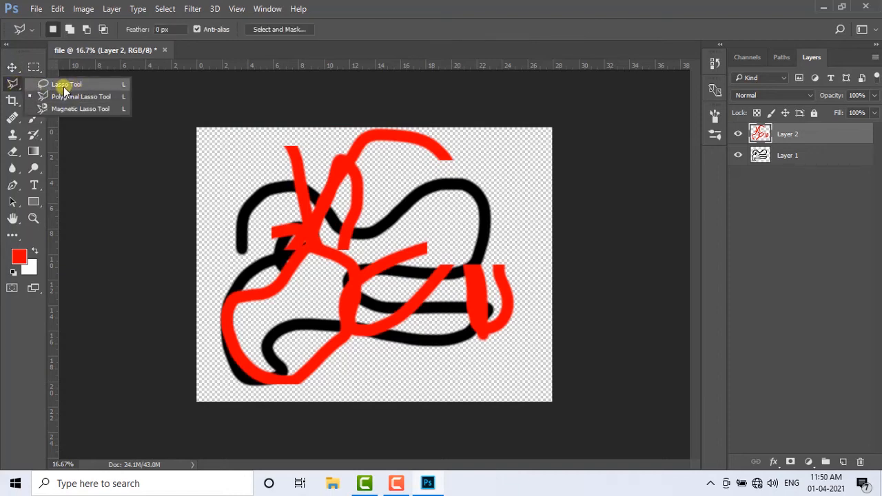
{"action": "left_click", "coordinate": [64, 86]}
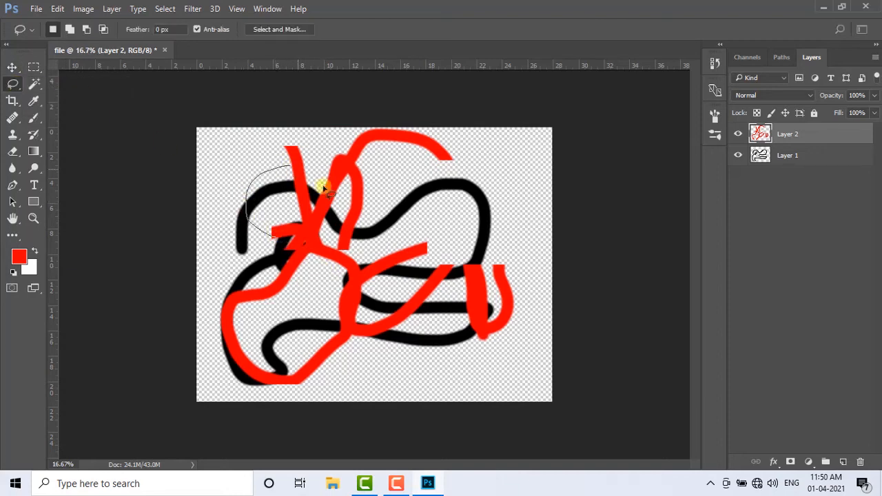
{"action": "mouse_move", "coordinate": [324, 190]}
{"action": "left_mouse_down"}
{"action": "mouse_move", "coordinate": [406, 321]}
{"action": "mouse_move", "coordinate": [286, 283]}
{"action": "mouse_move", "coordinate": [284, 249]}
{"action": "left_mouse_up"}
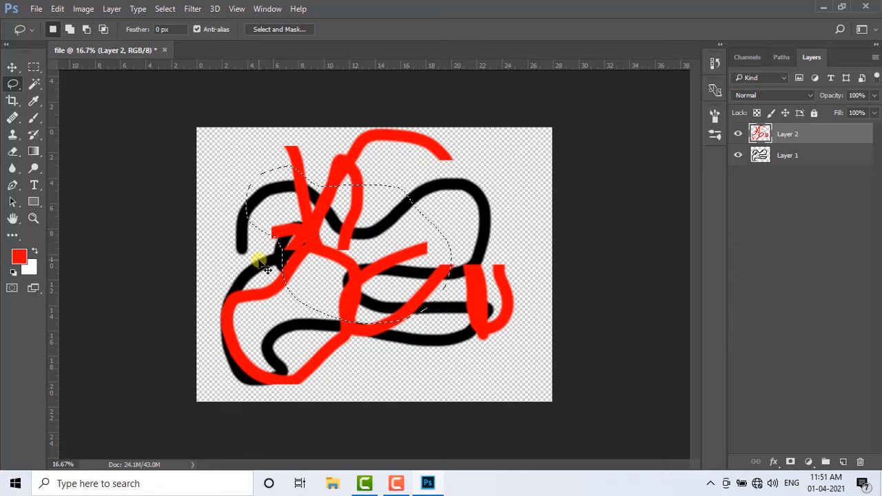
Outline a closed straight-edged selection around the central strokes with the Polygonal Lasso tool, and deselect it
{"action": "right_click", "coordinate": [12, 83]}
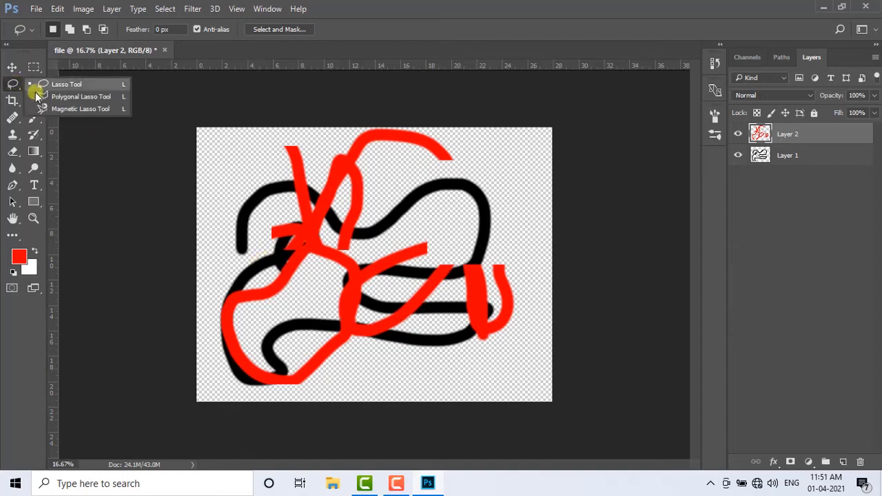
{"action": "left_click", "coordinate": [54, 101]}
{"action": "left_click", "coordinate": [286, 253]}
{"action": "left_click", "coordinate": [289, 150]}
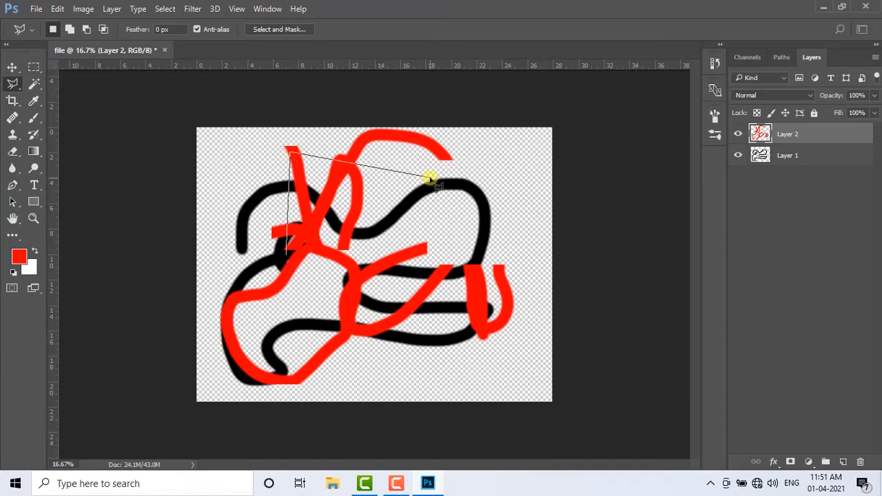
{"action": "left_click", "coordinate": [431, 178]}
{"action": "left_click", "coordinate": [465, 205]}
{"action": "left_click", "coordinate": [470, 347]}
{"action": "left_click", "coordinate": [344, 331]}
{"action": "left_click", "coordinate": [360, 228]}
{"action": "left_click", "coordinate": [309, 252]}
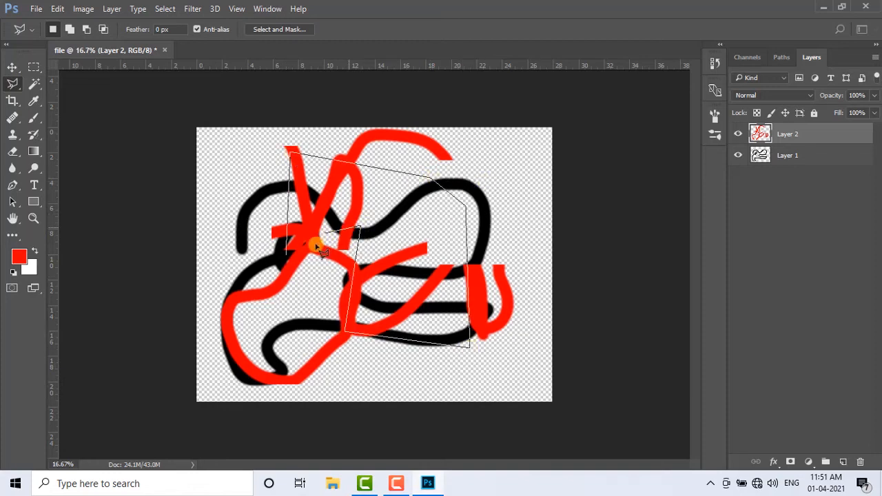
{"action": "left_click", "coordinate": [301, 295]}
{"action": "left_click", "coordinate": [287, 294]}
{"action": "left_click", "coordinate": [288, 255]}
{"action": "key", "text": "ctrl+d"}
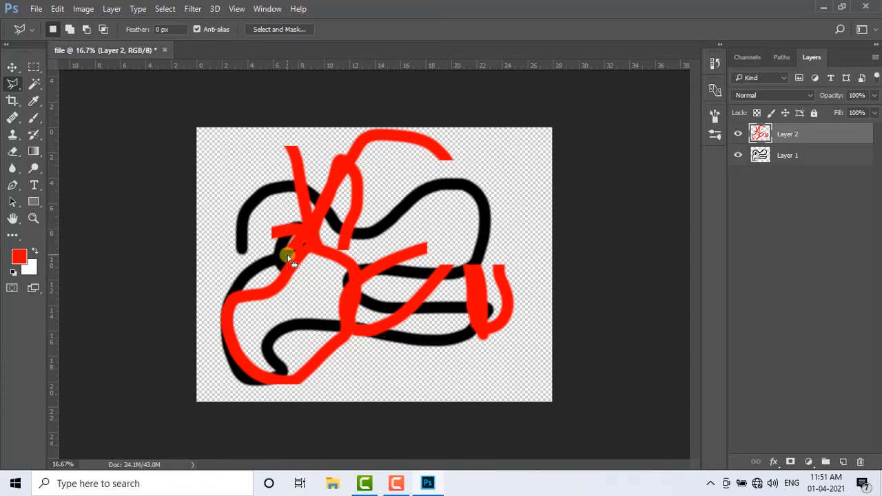
Try the freehand Lasso tool again around the middle of the artwork and clear the selection
{"action": "left_click", "coordinate": [10, 82]}
{"action": "left_click", "coordinate": [45, 81]}
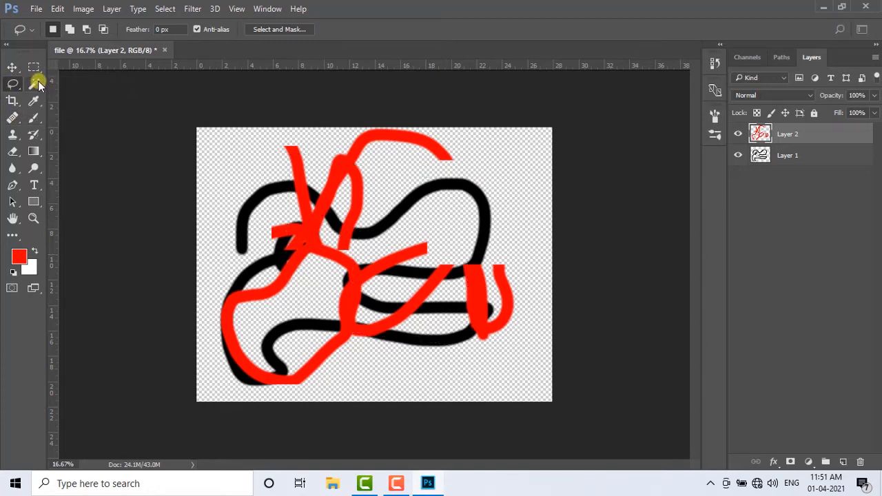
{"action": "mouse_move", "coordinate": [274, 170]}
{"action": "left_mouse_down"}
{"action": "mouse_move", "coordinate": [268, 263]}
{"action": "mouse_move", "coordinate": [343, 357]}
{"action": "left_mouse_up"}
{"action": "mouse_move", "coordinate": [413, 366]}
{"action": "left_mouse_down"}
{"action": "mouse_move", "coordinate": [477, 333]}
{"action": "mouse_move", "coordinate": [507, 255]}
{"action": "mouse_move", "coordinate": [402, 171]}
{"action": "mouse_move", "coordinate": [334, 153]}
{"action": "mouse_move", "coordinate": [295, 160]}
{"action": "left_mouse_up"}
{"action": "key", "text": "ctrl+d"}
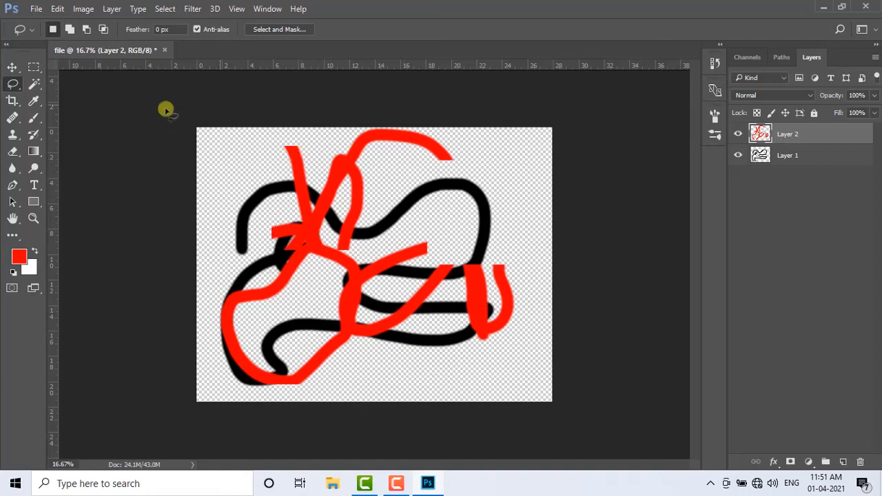
Trace the edges of the red and black strokes with the Magnetic Lasso tool, close the selection, and deselect it
{"action": "left_click_drag", "start_coordinate": [13, 88], "coordinate": [55, 106]}
{"action": "left_click", "coordinate": [285, 146]}
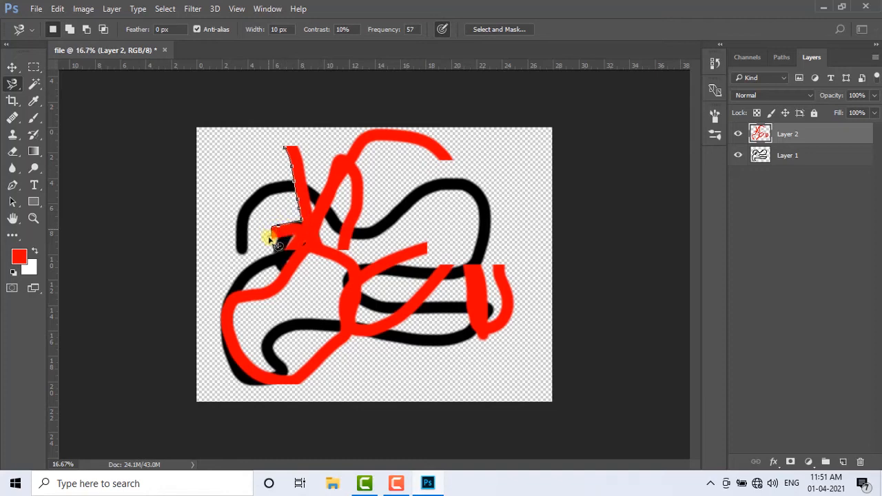
{"action": "mouse_move", "coordinate": [296, 241]}
{"action": "left_mouse_down"}
{"action": "mouse_move", "coordinate": [275, 284]}
{"action": "mouse_move", "coordinate": [328, 315]}
{"action": "mouse_move", "coordinate": [411, 236]}
{"action": "mouse_move", "coordinate": [451, 295]}
{"action": "mouse_move", "coordinate": [406, 136]}
{"action": "mouse_move", "coordinate": [429, 202]}
{"action": "mouse_move", "coordinate": [350, 198]}
{"action": "mouse_move", "coordinate": [346, 166]}
{"action": "mouse_move", "coordinate": [86, 154]}
{"action": "mouse_move", "coordinate": [21, 82]}
{"action": "mouse_move", "coordinate": [38, 236]}
{"action": "mouse_move", "coordinate": [253, 303]}
{"action": "mouse_move", "coordinate": [208, 381]}
{"action": "mouse_move", "coordinate": [72, 279]}
{"action": "mouse_move", "coordinate": [5, 83]}
{"action": "mouse_move", "coordinate": [43, 169]}
{"action": "mouse_move", "coordinate": [324, 283]}
{"action": "mouse_move", "coordinate": [299, 240]}
{"action": "mouse_move", "coordinate": [279, 215]}
{"action": "left_mouse_up"}
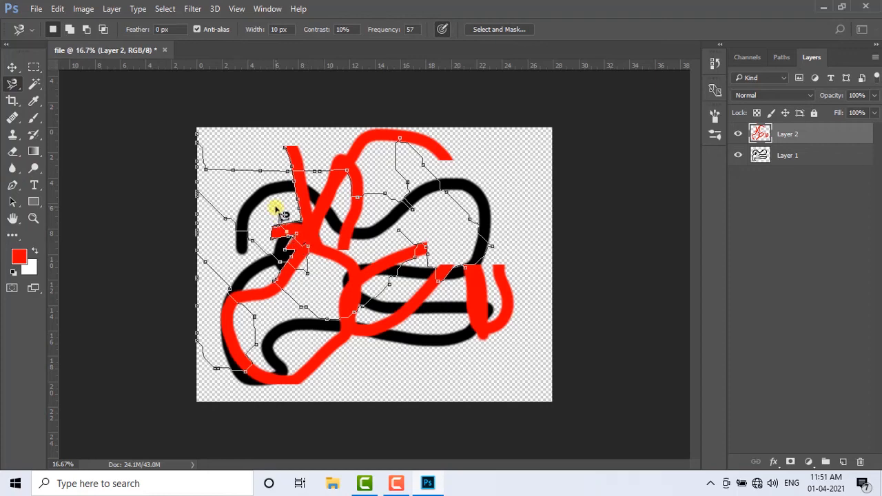
{"action": "left_click", "coordinate": [278, 212]}
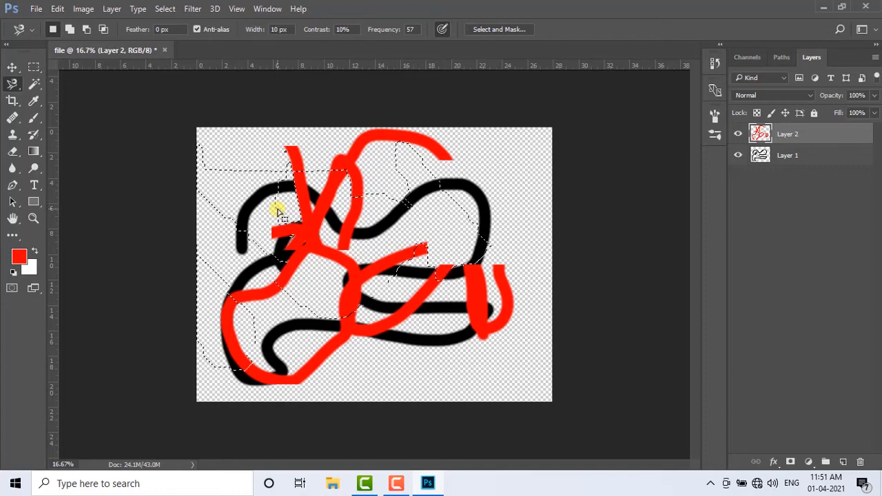
{"action": "key", "text": "ctrl+d"}
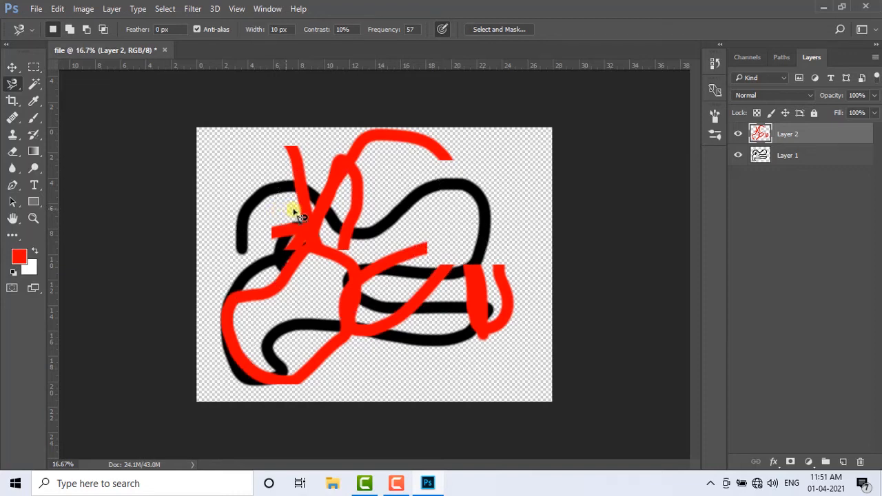
Return to the Move tool with no layer active, and step the zoom in and back out
{"action": "key", "text": "v"}
{"action": "left_click", "coordinate": [406, 249]}
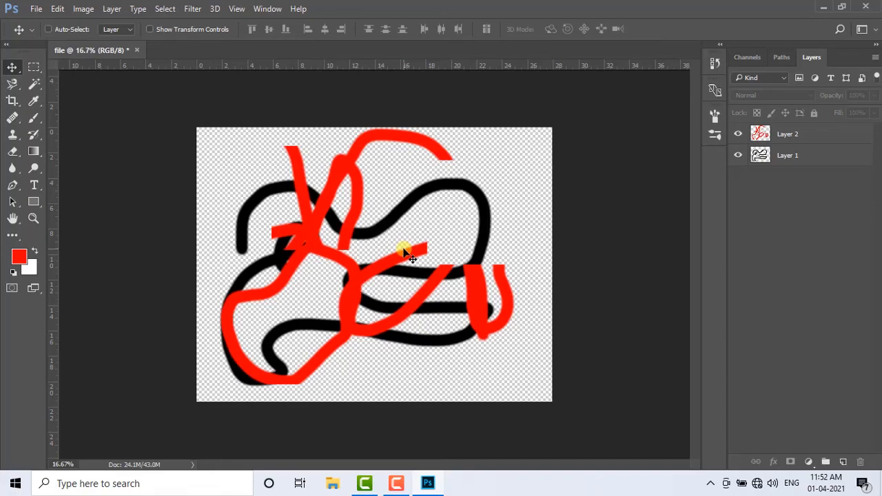
{"action": "key", "text": "ctrl+plus"}
{"action": "key", "text": "ctrl+plus"}
{"action": "key", "text": "ctrl+plus"}
{"action": "key", "text": "ctrl+minus"}
{"action": "key", "text": "ctrl+minus"}
{"action": "key", "text": "ctrl+minus"}
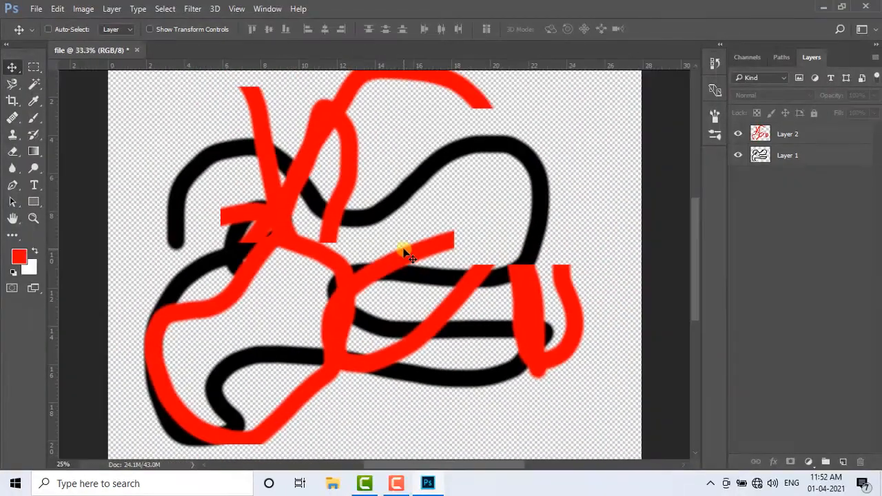
Magnify the artwork to 200%, pan along the strokes, and zoom back out to 24.77%
{"action": "scroll", "coordinate": [408, 253], "scroll_direction": "up", "scroll_amount": 8}
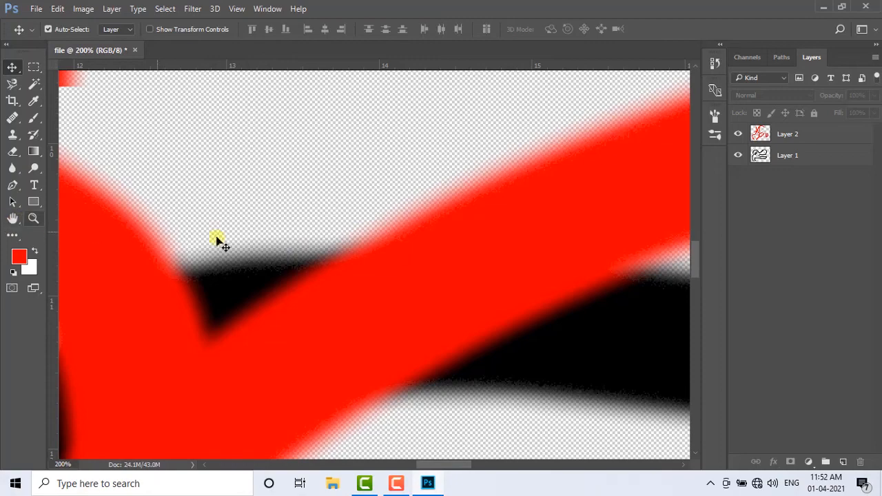
{"action": "left_click_drag", "start_coordinate": [247, 239], "coordinate": [472, 234]}
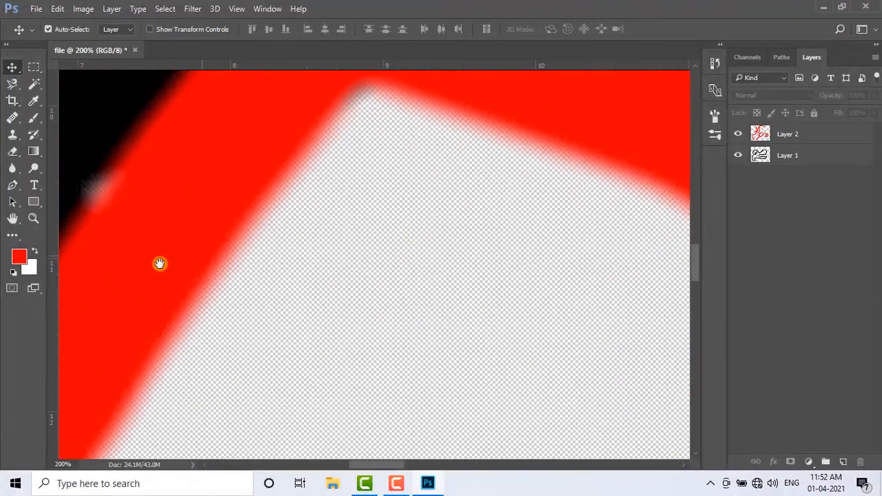
{"action": "left_click_drag", "start_coordinate": [160, 264], "coordinate": [428, 247]}
{"action": "scroll", "coordinate": [422, 256], "scroll_direction": "down", "scroll_amount": 3}
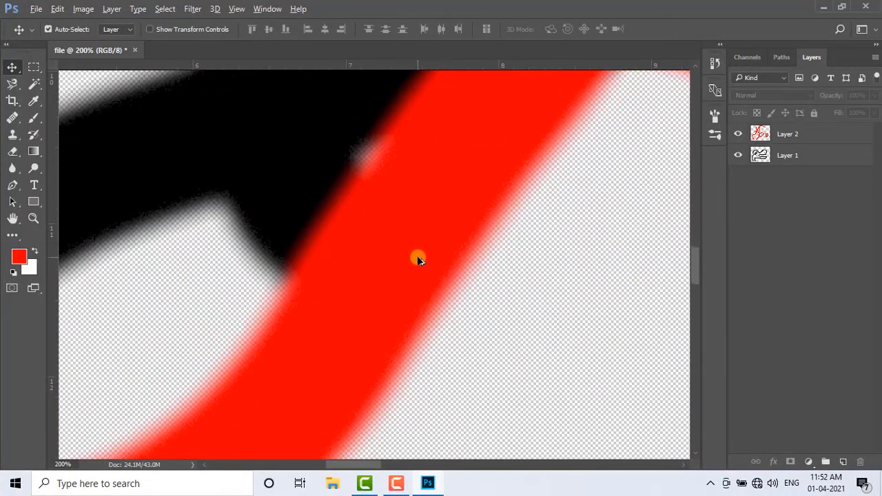
{"action": "key", "text": "ctrl"}
{"action": "scroll", "coordinate": [435, 260], "scroll_direction": "down", "scroll_amount": 2}
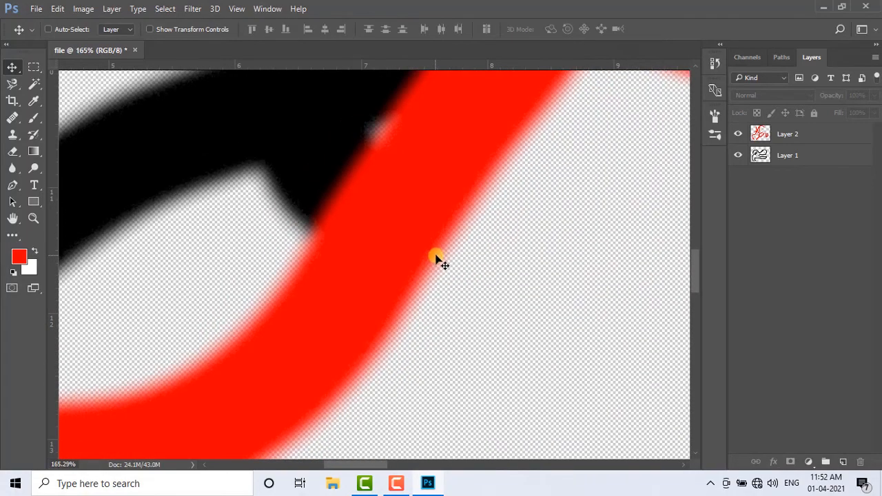
{"action": "scroll", "coordinate": [434, 234], "scroll_direction": "down", "scroll_amount": 8}
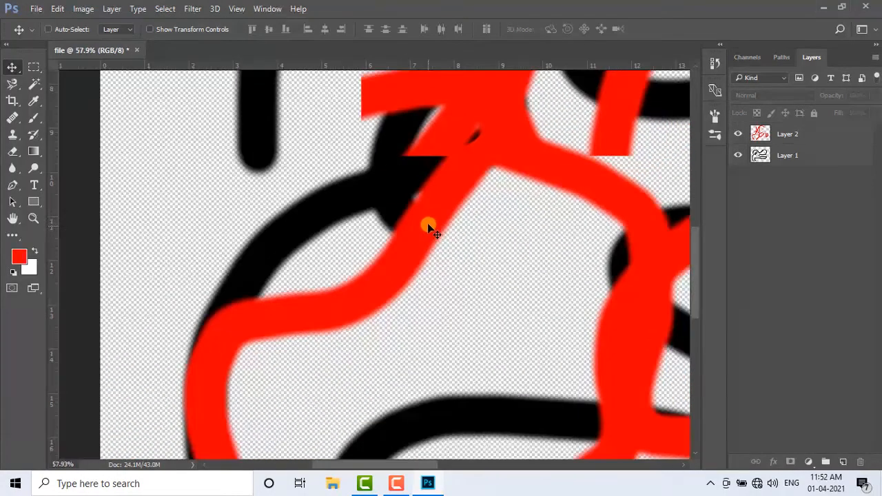
{"action": "scroll", "coordinate": [413, 234], "scroll_direction": "down", "scroll_amount": 2}
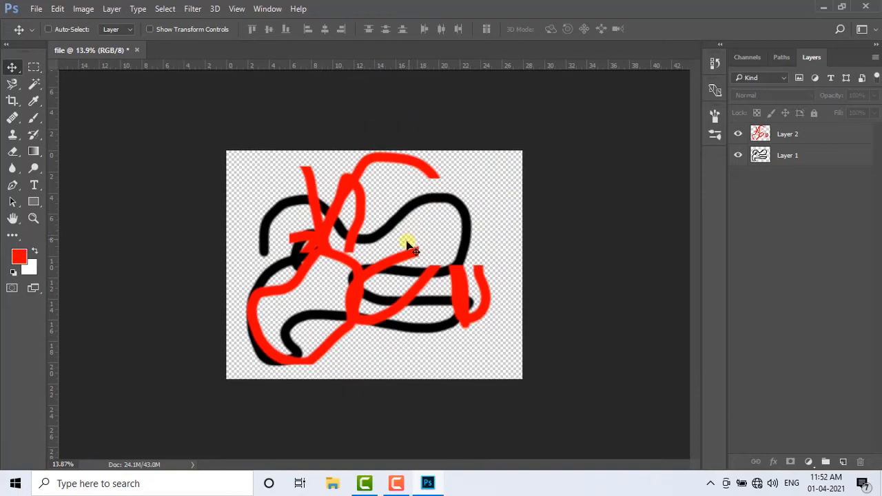
{"action": "scroll", "coordinate": [386, 251], "scroll_direction": "up", "scroll_amount": 5}
{"action": "scroll", "coordinate": [358, 247], "scroll_direction": "down", "scroll_amount": 3}
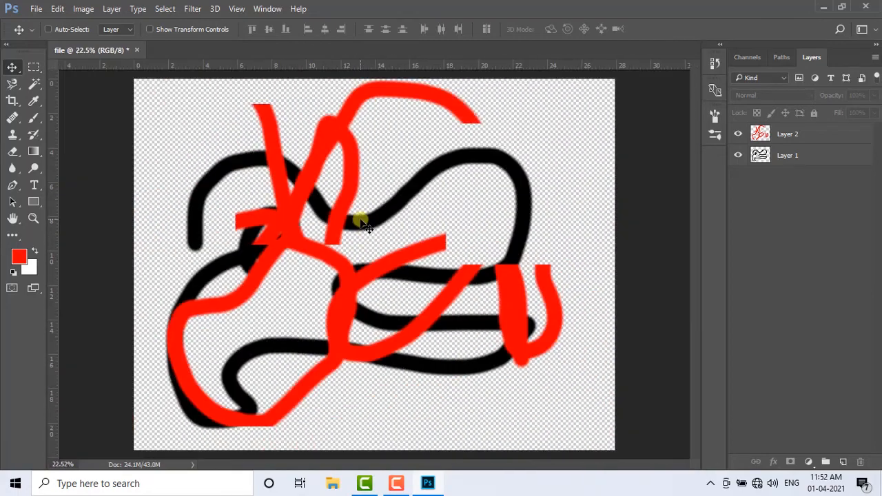
{"action": "scroll", "coordinate": [365, 226], "scroll_direction": "down", "scroll_amount": 1}
{"action": "scroll", "coordinate": [367, 228], "scroll_direction": "up", "scroll_amount": 2}
{"action": "key", "text": "ctrl"}
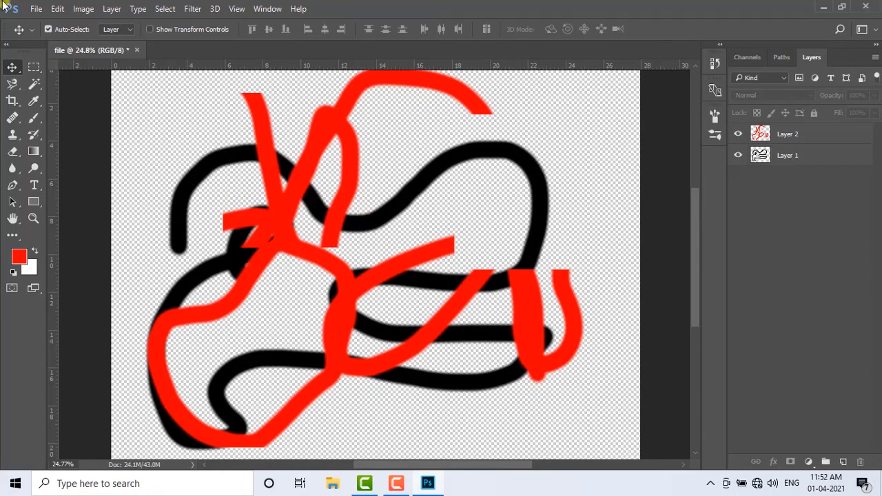
Look through the available file and edit commands, down to the color settings
{"action": "left_click", "coordinate": [33, 9]}
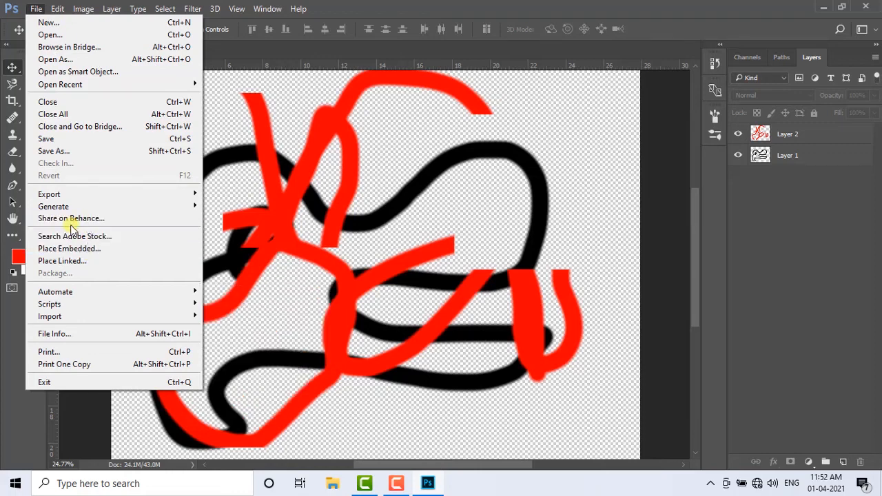
{"action": "left_click", "coordinate": [57, 8]}
{"action": "left_click", "coordinate": [57, 8]}
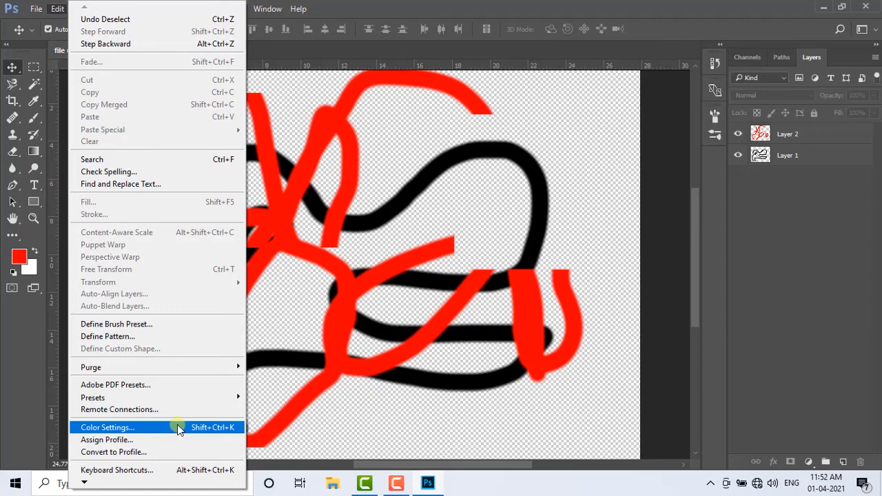
{"action": "left_click", "coordinate": [386, 15]}
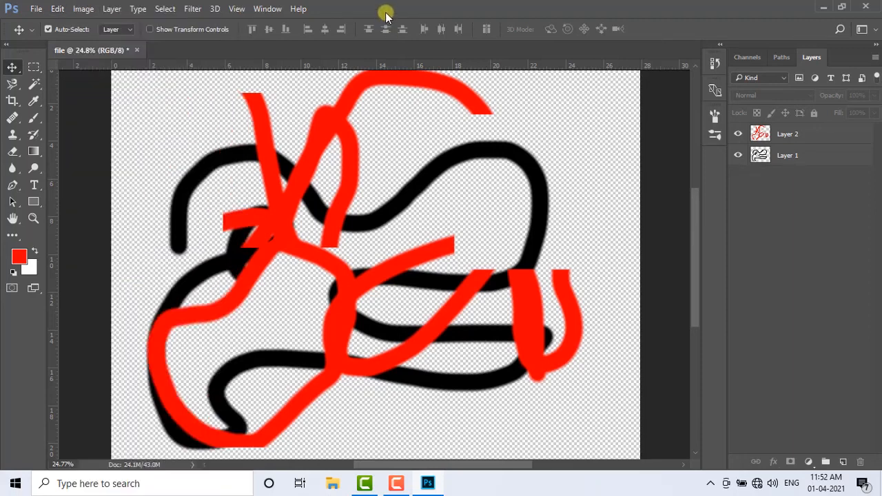
Make Layer 2 active and look through the image and layer commands available for it
{"action": "left_click", "coordinate": [80, 9]}
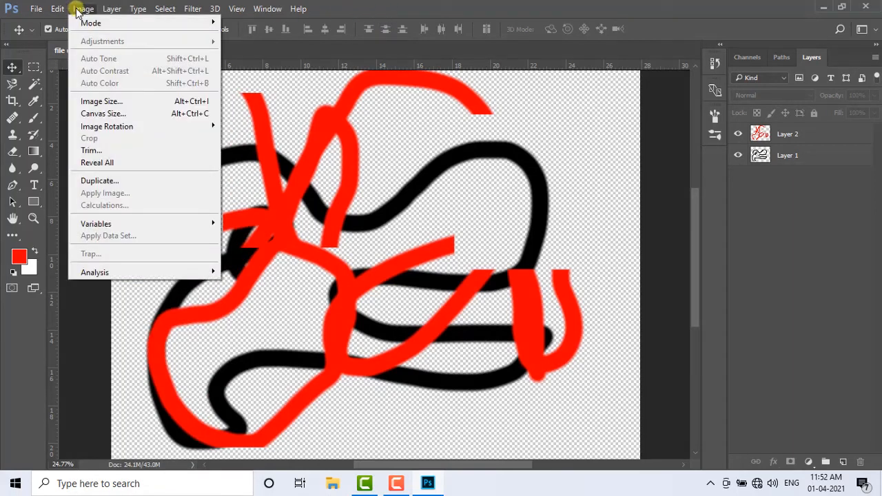
{"action": "left_click", "coordinate": [815, 138]}
{"action": "left_click", "coordinate": [83, 8]}
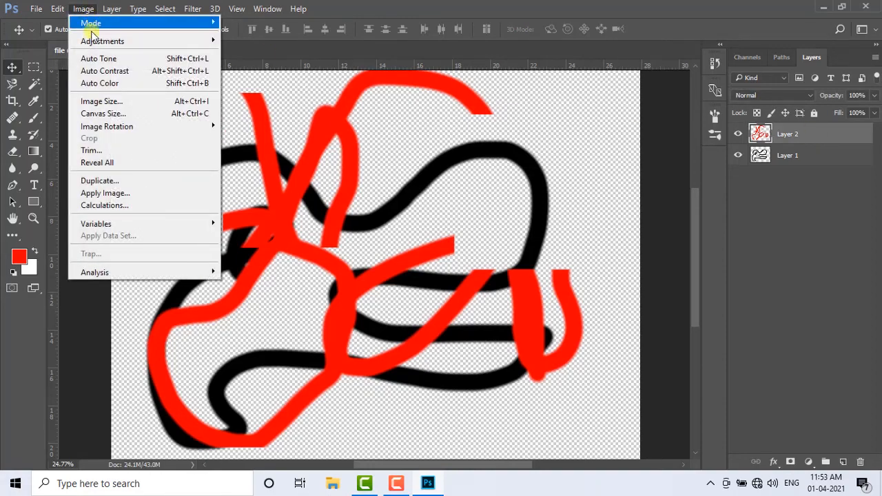
{"action": "mouse_move", "coordinate": [92, 40]}
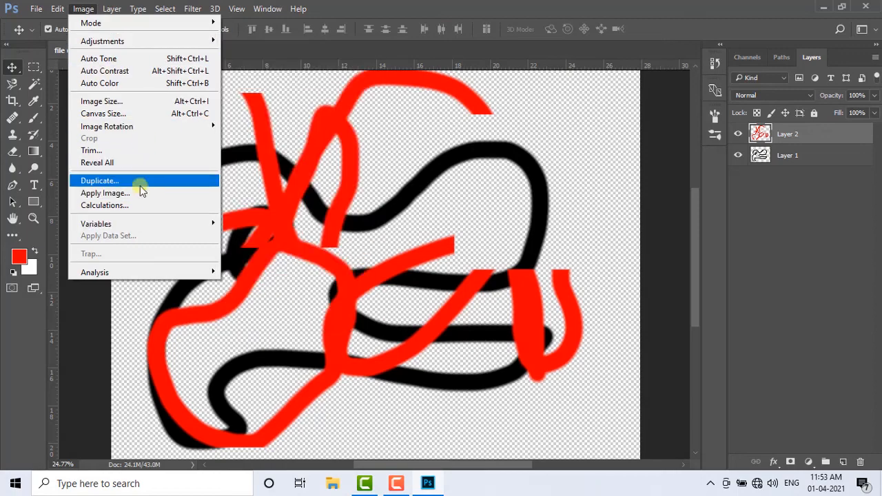
{"action": "mouse_move", "coordinate": [110, 10]}
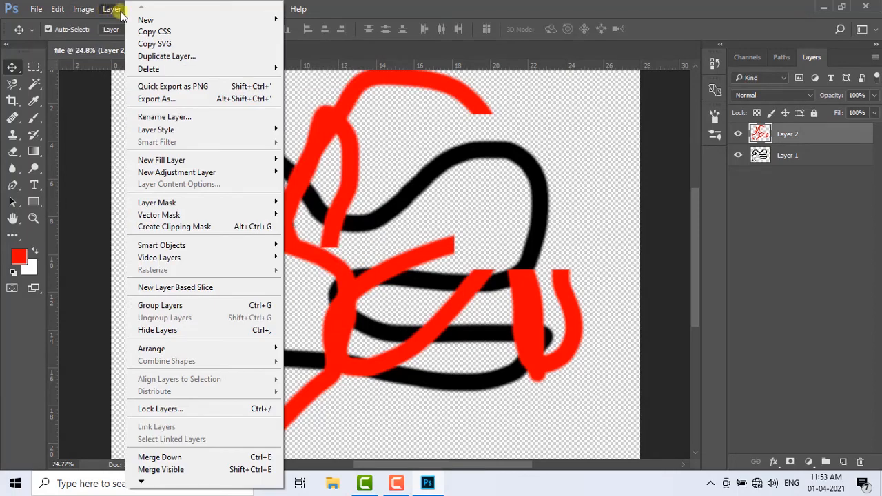
{"action": "left_click", "coordinate": [113, 9]}
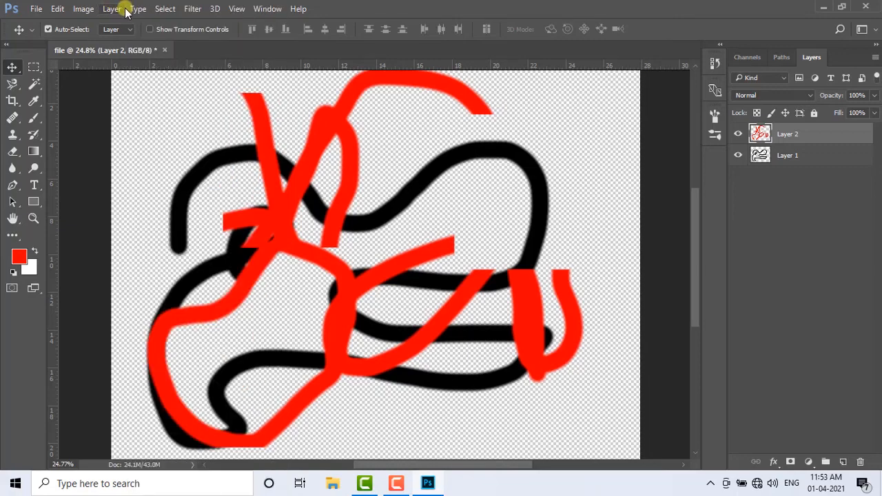
Look through the available layer, selection and 3D commands for Layer 2
{"action": "left_click", "coordinate": [113, 9]}
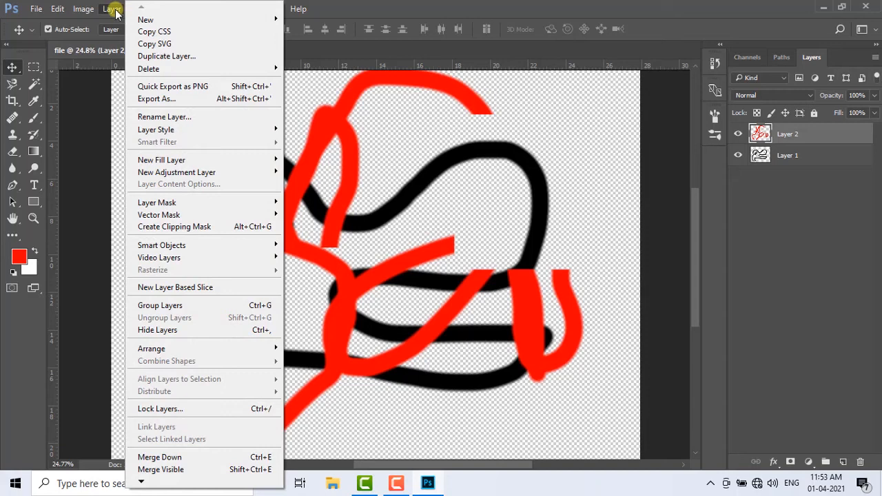
{"action": "left_click", "coordinate": [113, 9]}
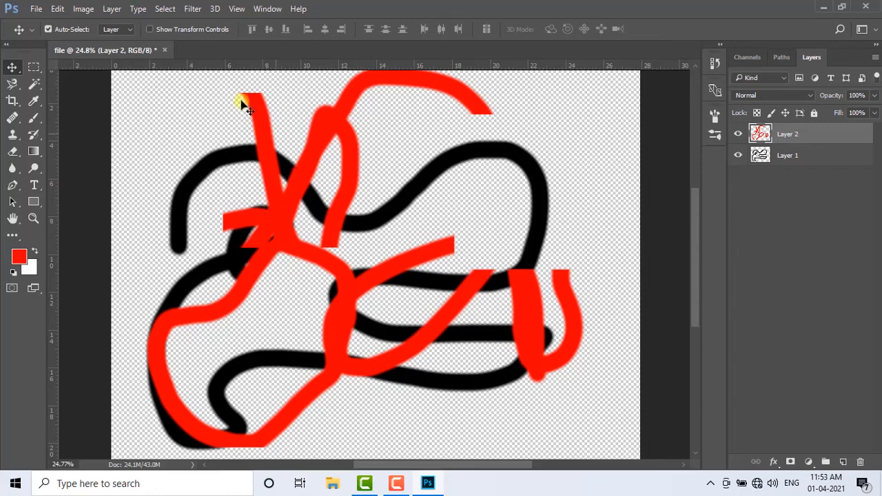
{"action": "left_click", "coordinate": [165, 10]}
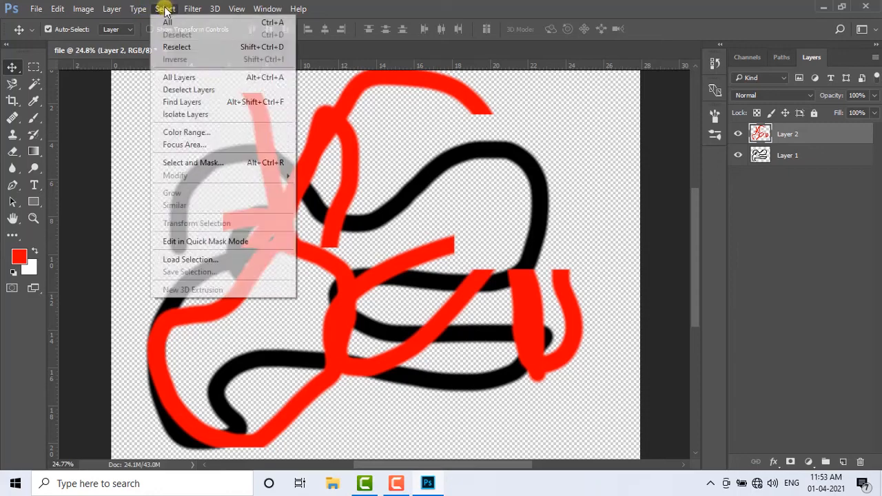
{"action": "left_click", "coordinate": [167, 10]}
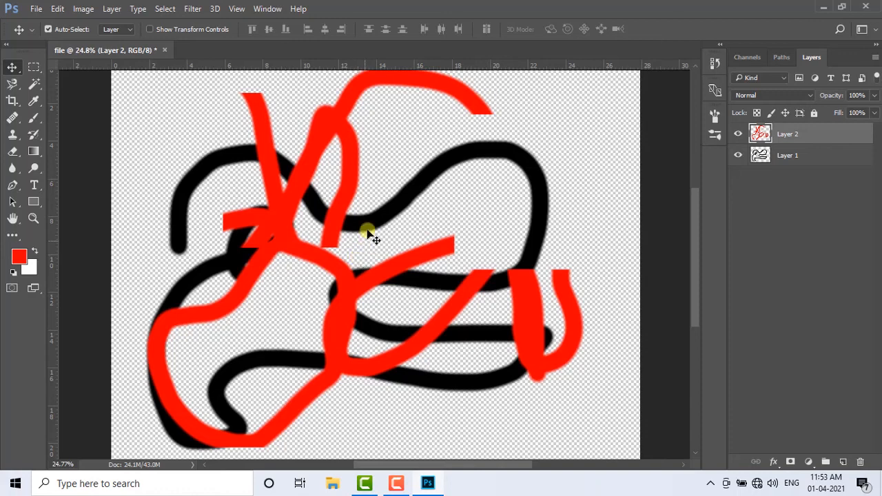
{"action": "left_click", "coordinate": [215, 9]}
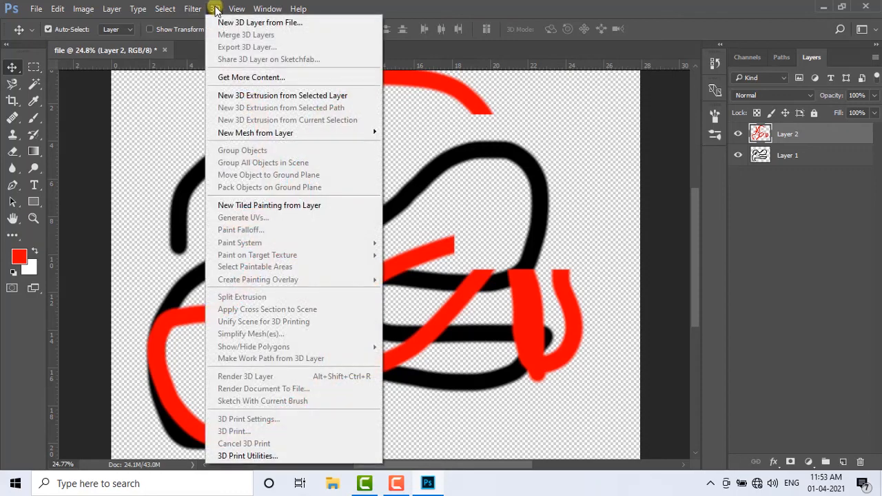
{"action": "left_click", "coordinate": [216, 8]}
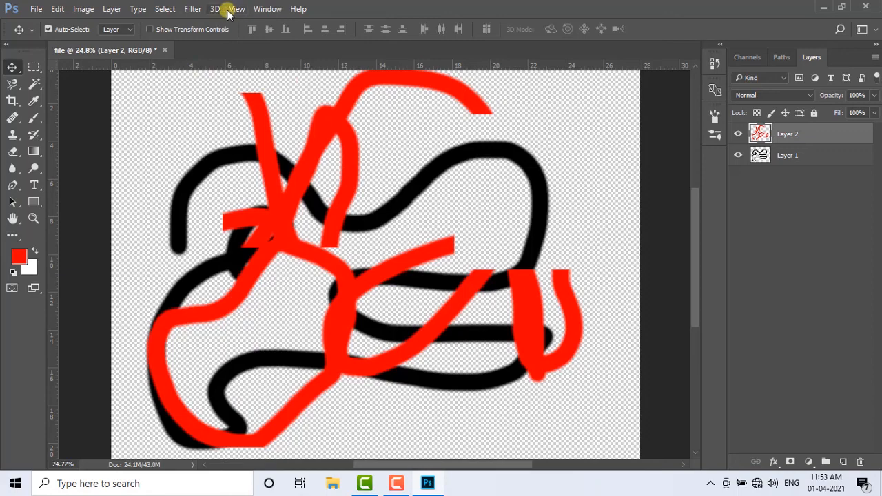
Toggle the rulers off and on repeatedly around the canvas, leaving them hidden
{"action": "left_click", "coordinate": [237, 8]}
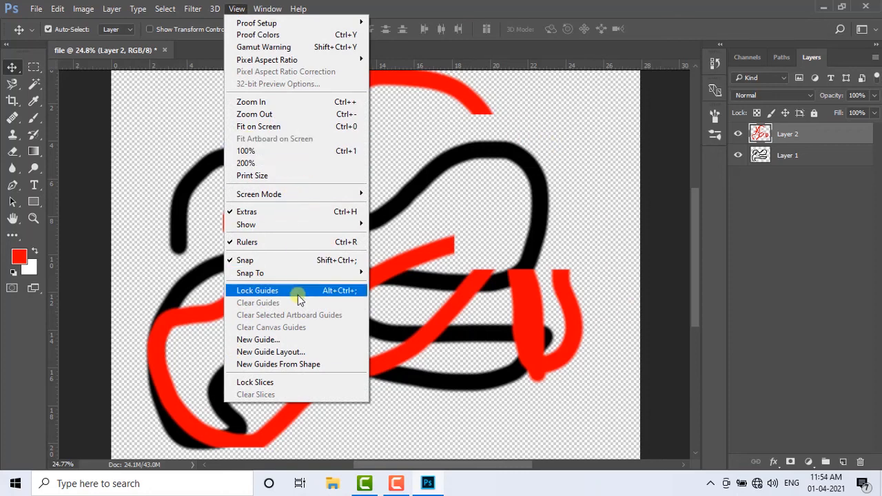
{"action": "left_click", "coordinate": [271, 247]}
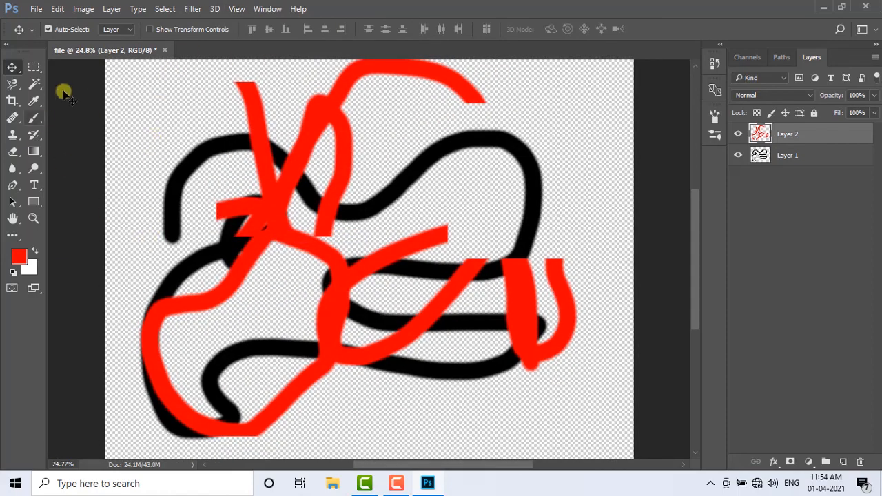
{"action": "key", "text": "ctrl+r"}
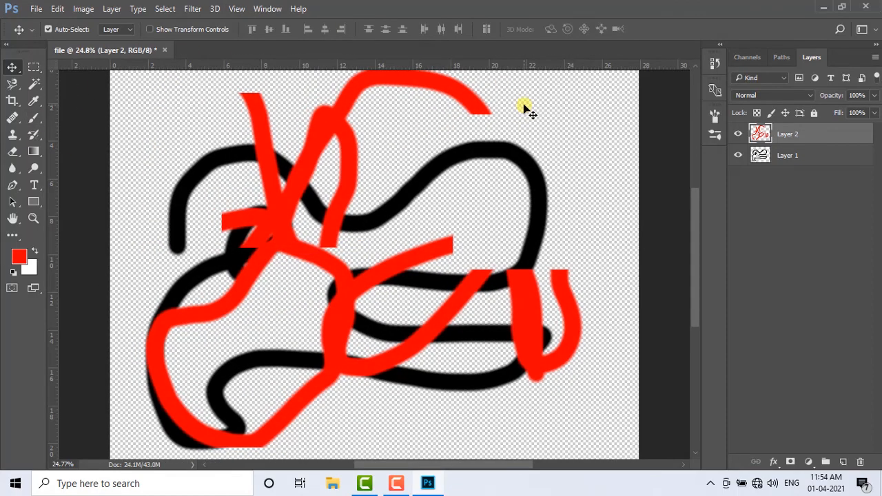
{"action": "key", "text": "ctrl+r"}
{"action": "key", "text": "ctrl+r"}
{"action": "key", "text": "ctrl+r"}
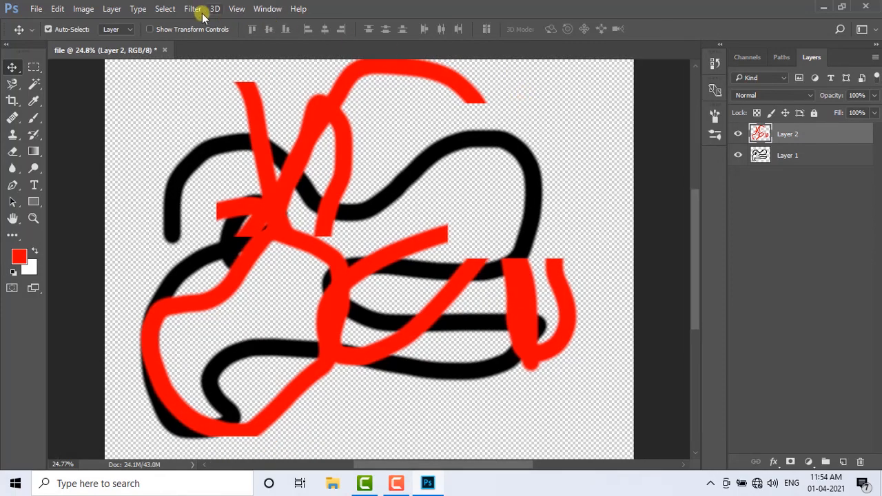
Review the view commands and the list of panels that can be shown or hidden
{"action": "left_click", "coordinate": [237, 9]}
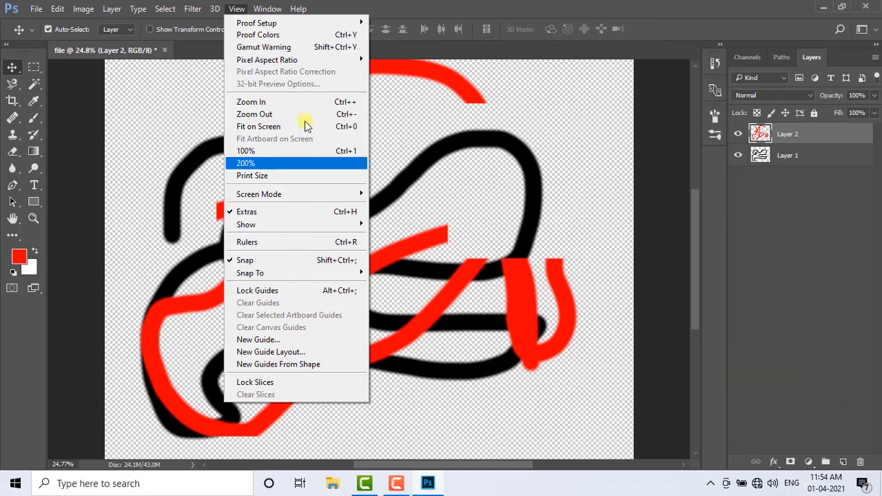
{"action": "left_click", "coordinate": [259, 7]}
{"action": "left_click", "coordinate": [259, 7]}
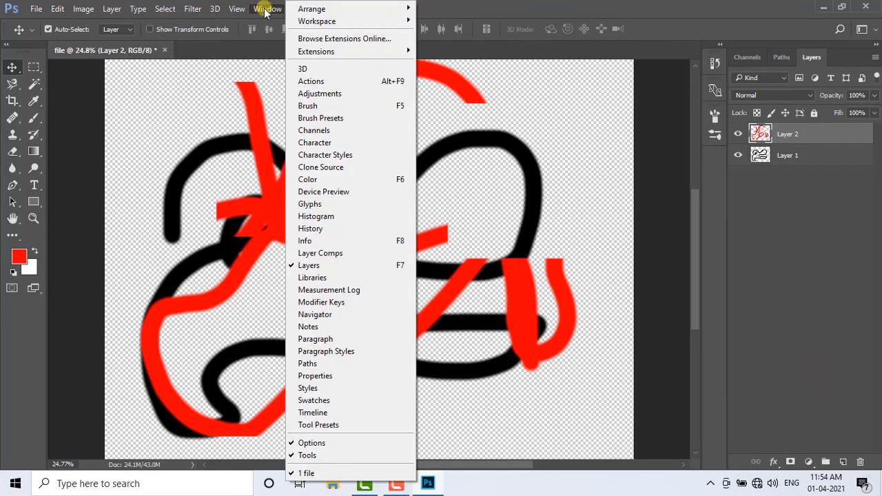
{"action": "left_click", "coordinate": [265, 10]}
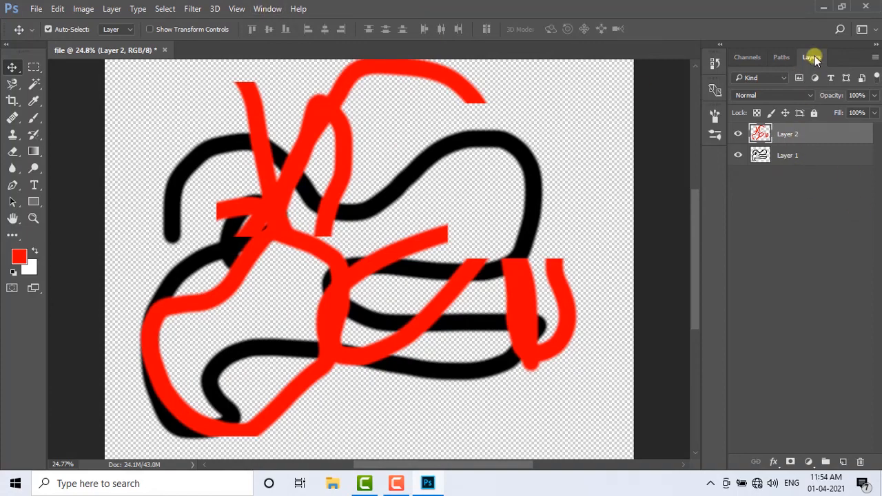
Detach the Layers panel, dock it beside the tools, and pull it out again as a floating panel over the canvas
{"action": "left_click_drag", "start_coordinate": [814, 60], "coordinate": [373, 82]}
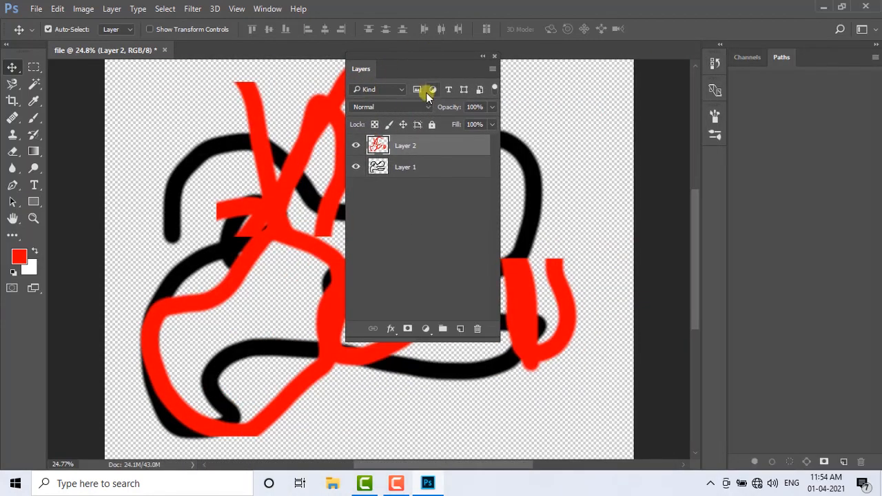
{"action": "left_click_drag", "start_coordinate": [427, 55], "coordinate": [52, 79]}
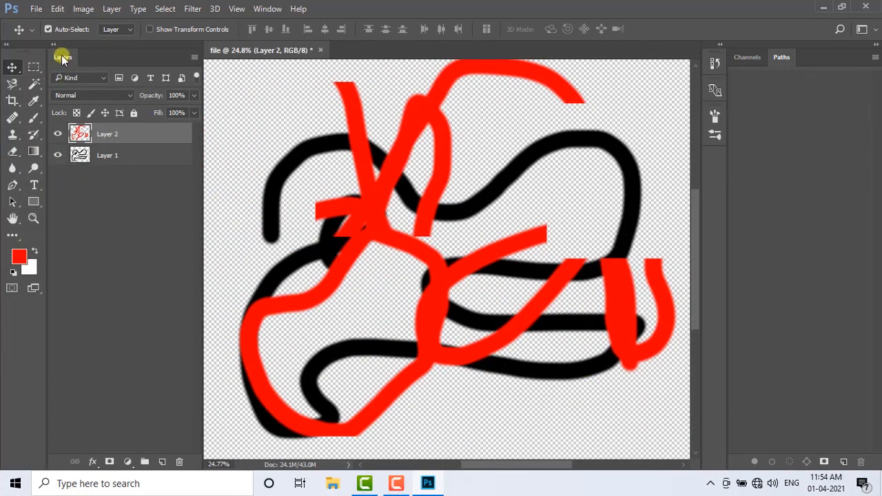
{"action": "left_click_drag", "start_coordinate": [62, 56], "coordinate": [535, 128]}
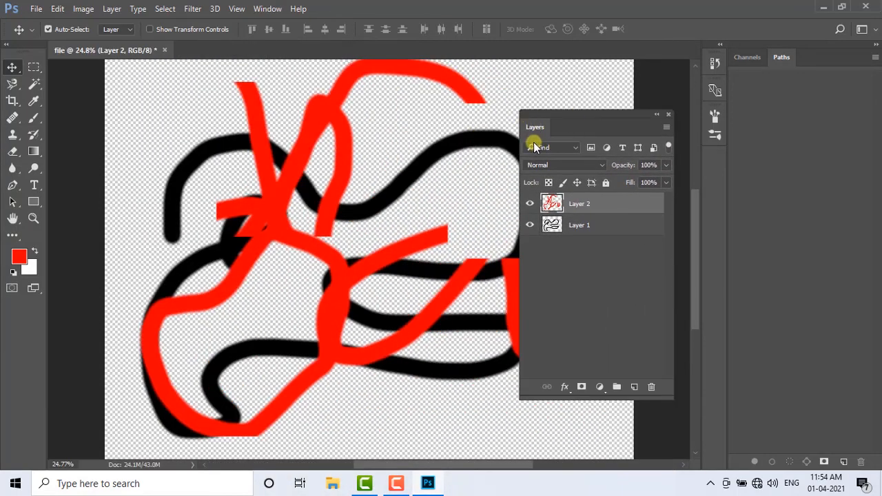
Close the floating Layers panel, show it again, and dock it back in the group with Channels and Paths
{"action": "left_click", "coordinate": [668, 115]}
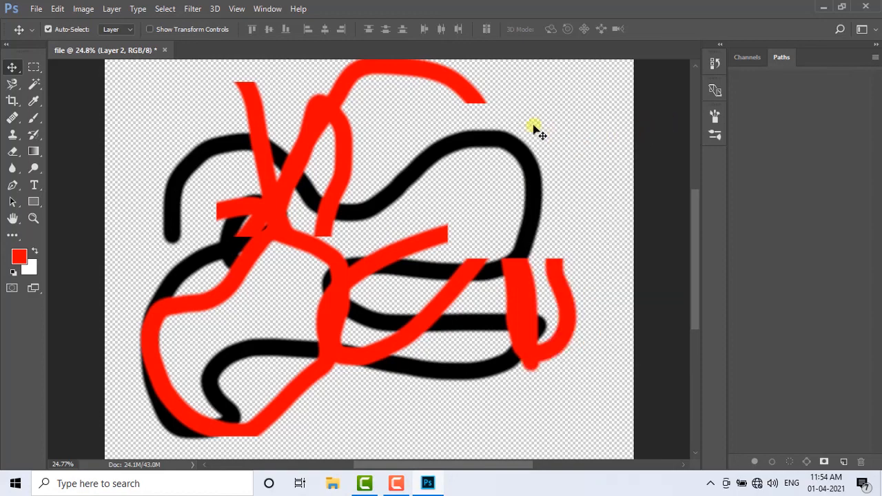
{"action": "left_click", "coordinate": [274, 8]}
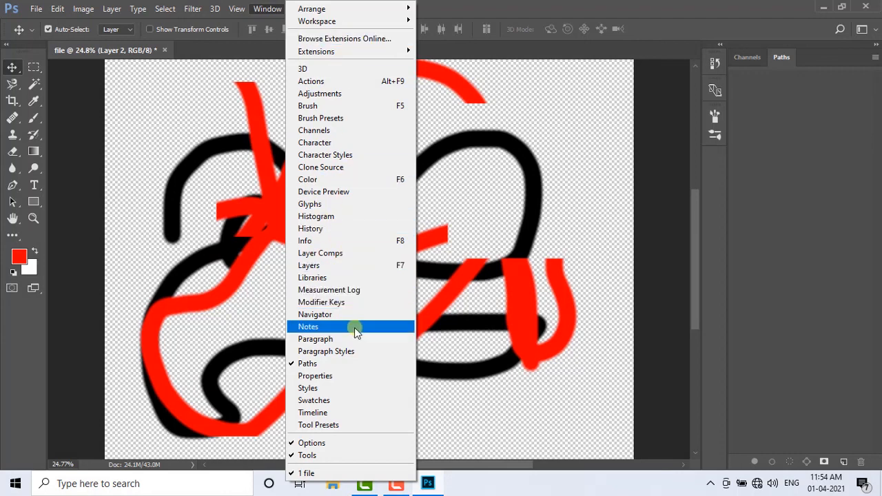
{"action": "left_click", "coordinate": [335, 266]}
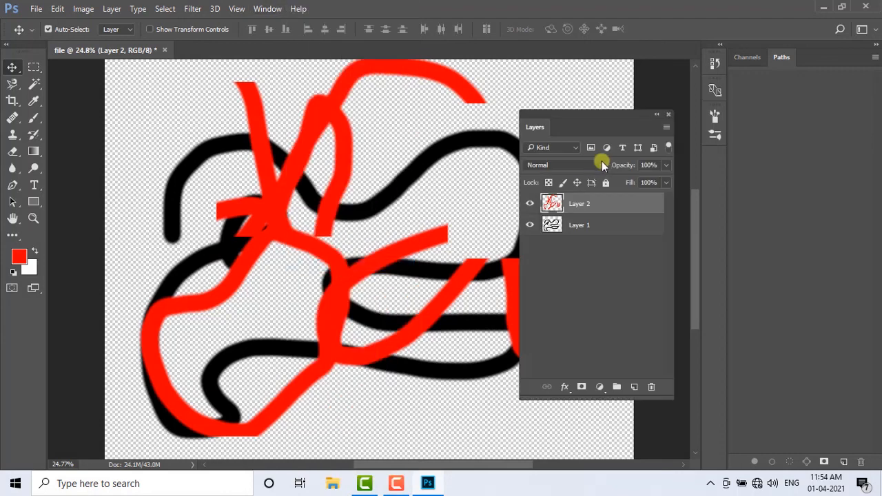
{"action": "left_click_drag", "start_coordinate": [563, 109], "coordinate": [759, 59]}
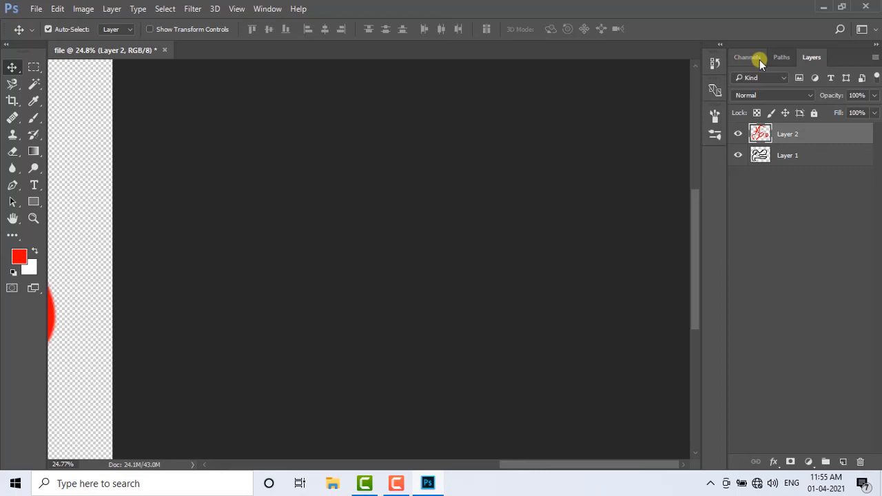
{"action": "left_click_drag", "start_coordinate": [225, 229], "coordinate": [597, 234]}
{"action": "left_click_drag", "start_coordinate": [223, 262], "coordinate": [468, 264]}
{"action": "left_click_drag", "start_coordinate": [270, 264], "coordinate": [180, 263]}
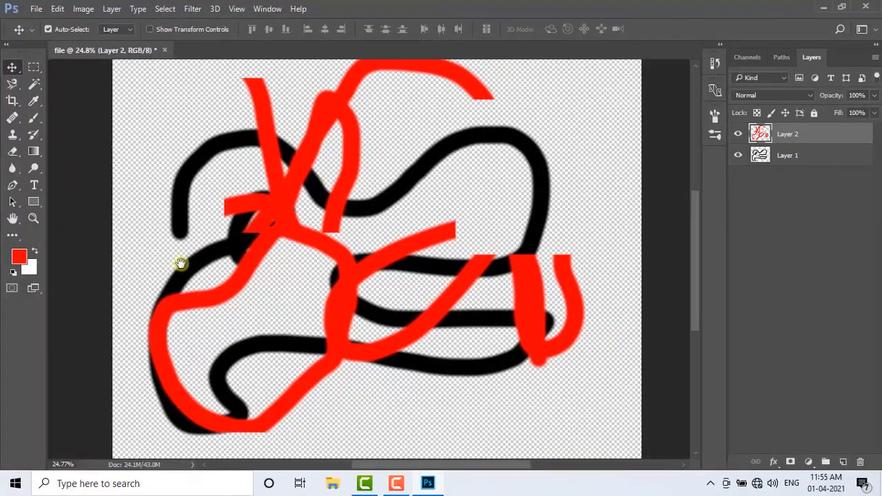